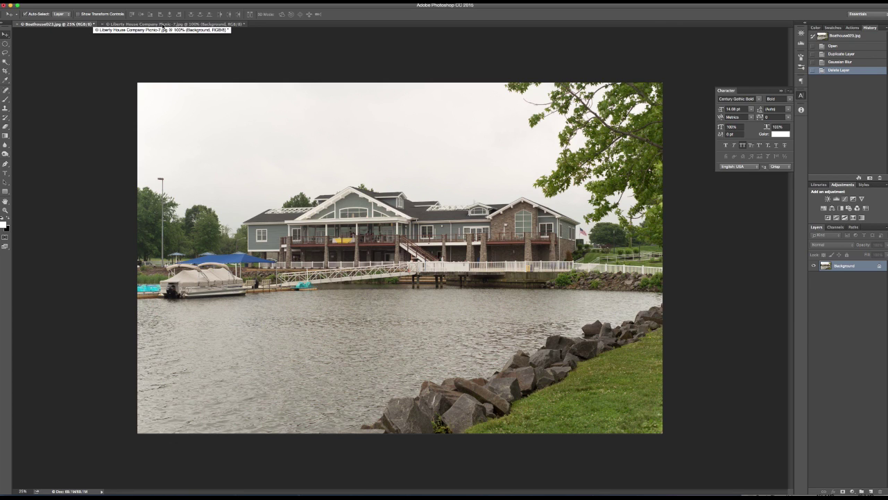
Compare the boathouse photo with the Liberty House picnic photo by switching between the two open documents.
{"action": "left_click", "coordinate": [163, 25]}
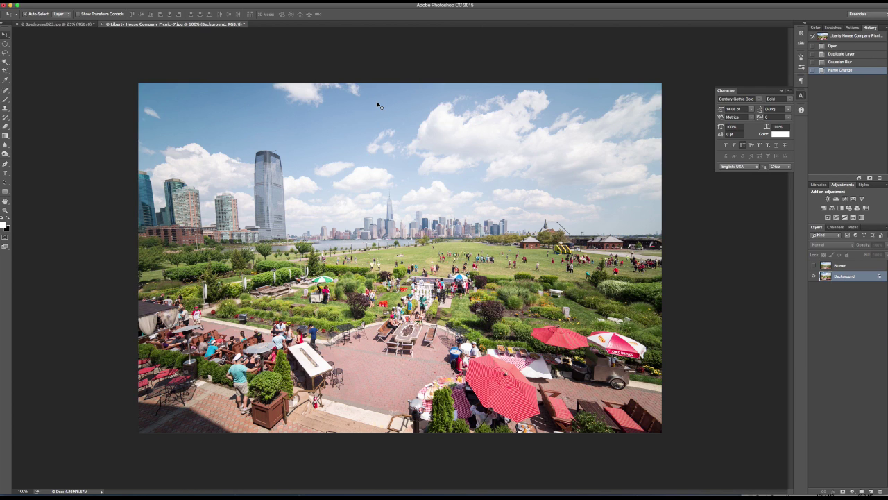
{"action": "left_click", "coordinate": [53, 24]}
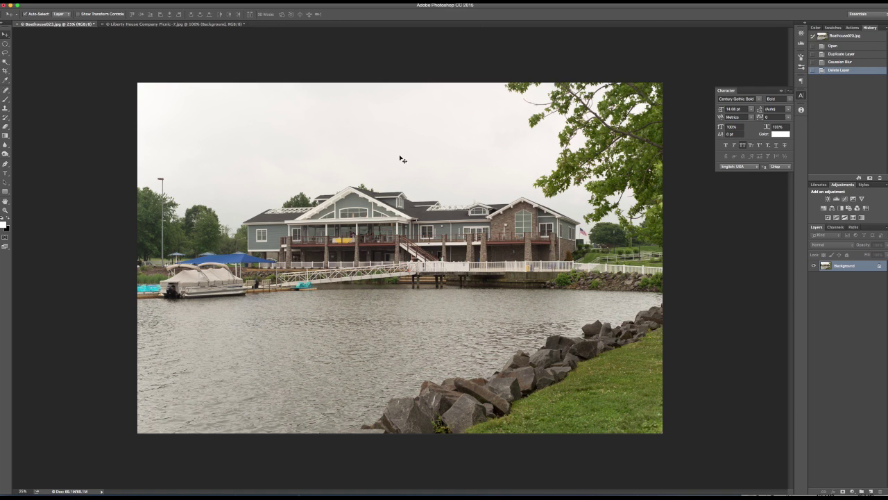
{"action": "left_click", "coordinate": [147, 26]}
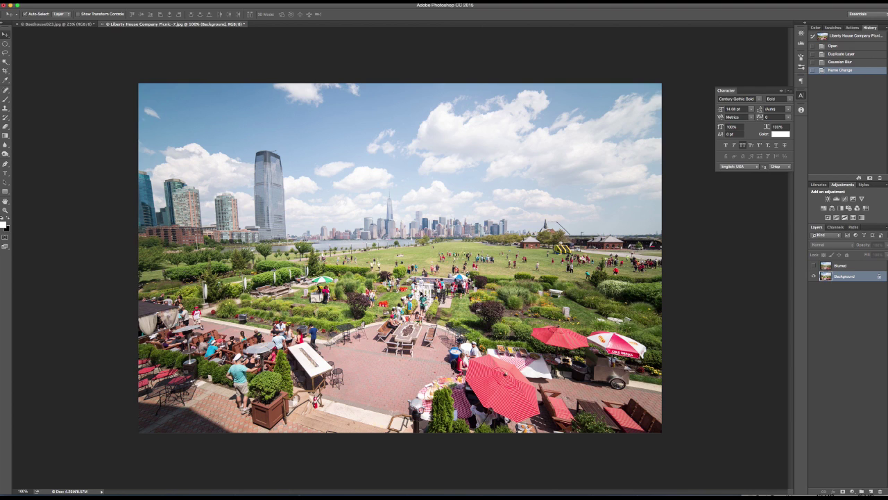
{"action": "left_click", "coordinate": [62, 25]}
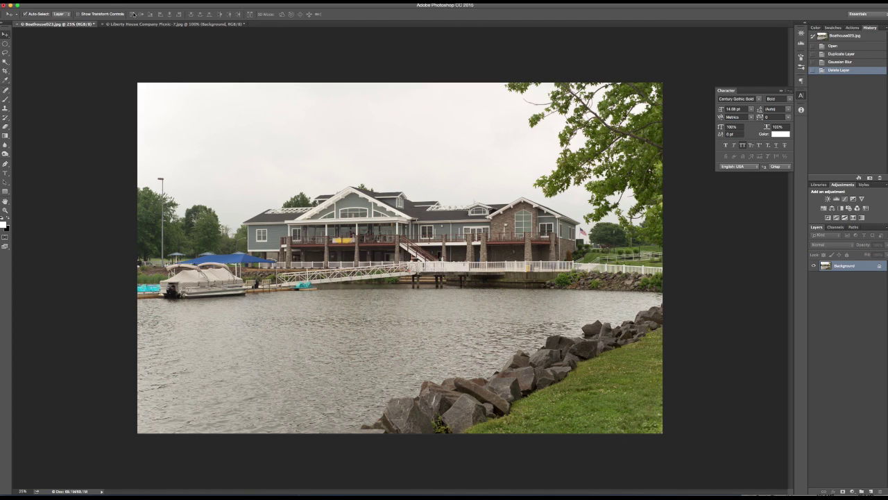
Desaturate the Liberty House picnic photo using a Hue/Saturation adjustment layer with saturation -100.
{"action": "left_click", "coordinate": [154, 28]}
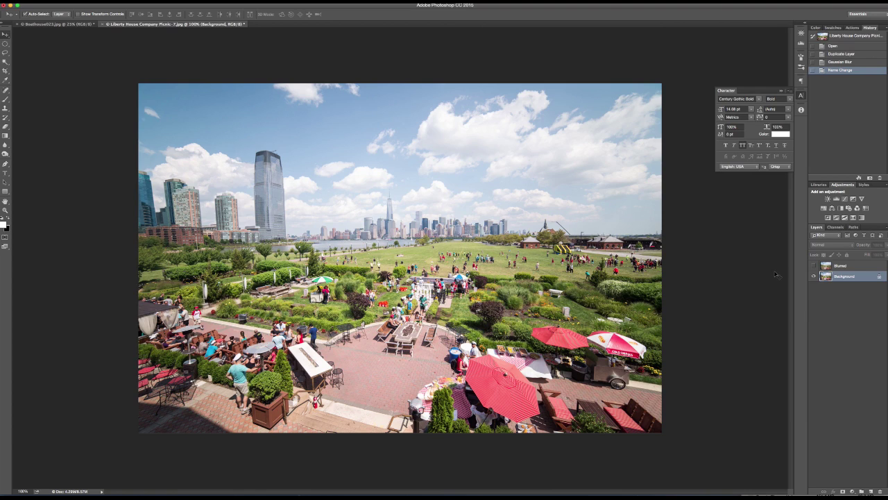
{"action": "left_click", "coordinate": [852, 490]}
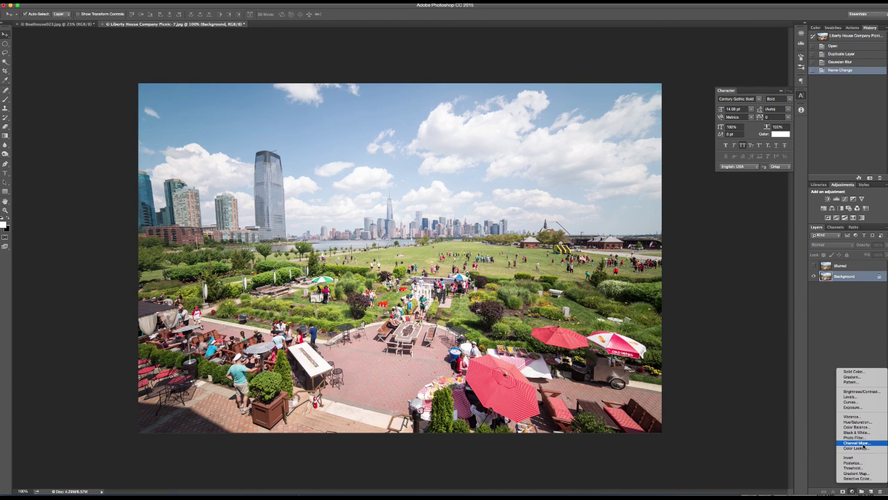
{"action": "left_click", "coordinate": [860, 422]}
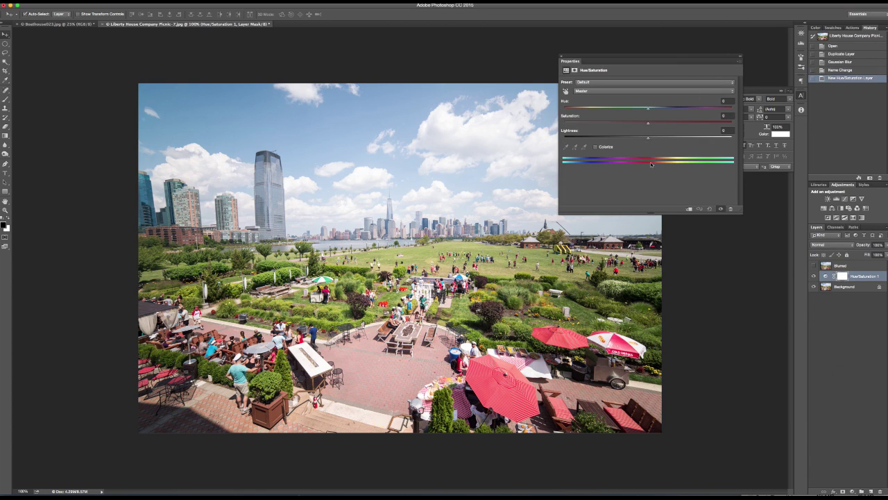
{"action": "left_click_drag", "start_coordinate": [648, 123], "coordinate": [440, 119]}
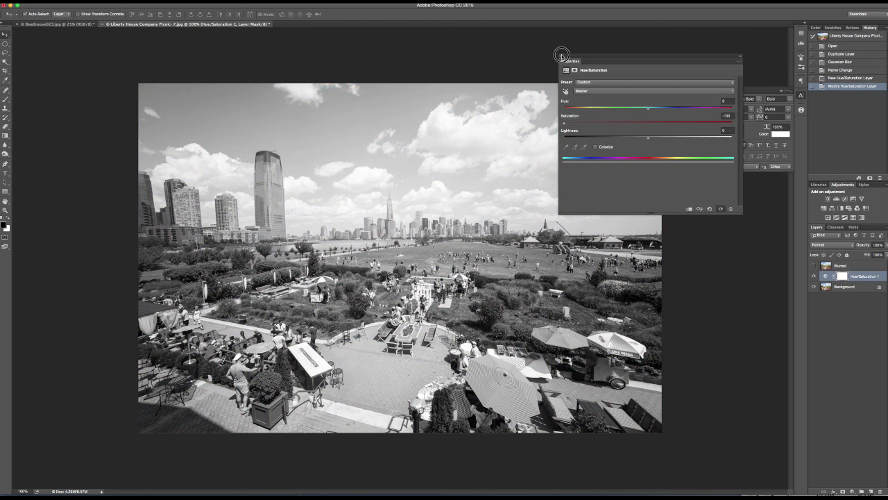
{"action": "left_click", "coordinate": [564, 55]}
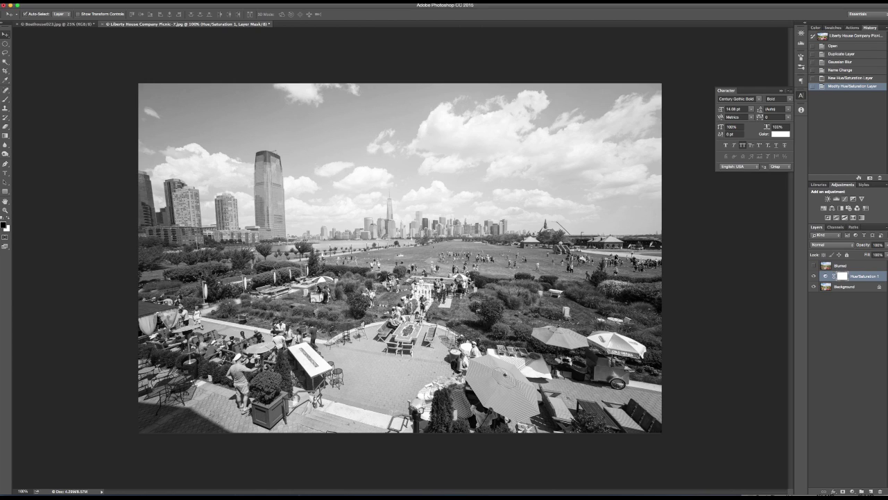
Desaturate the boathouse photo using a Hue/Saturation adjustment layer with saturation -100.
{"action": "left_click", "coordinate": [54, 25]}
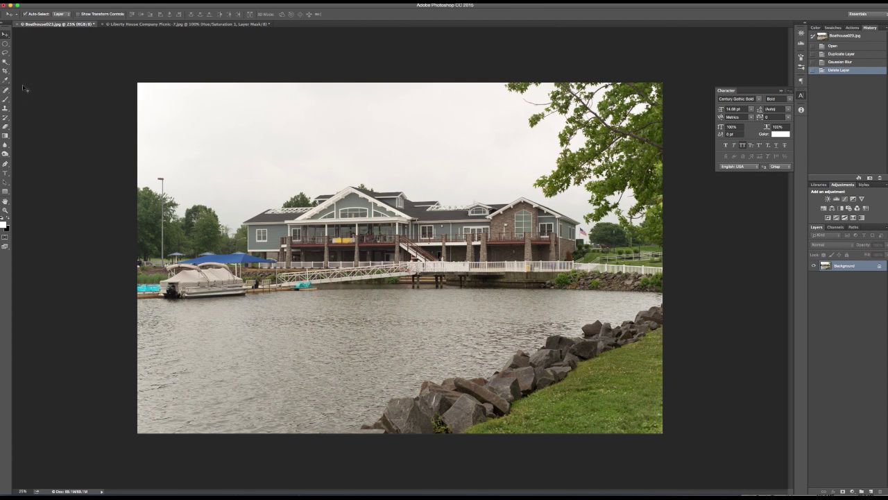
{"action": "mouse_move", "coordinate": [444, 496]}
{"action": "left_click", "coordinate": [853, 490]}
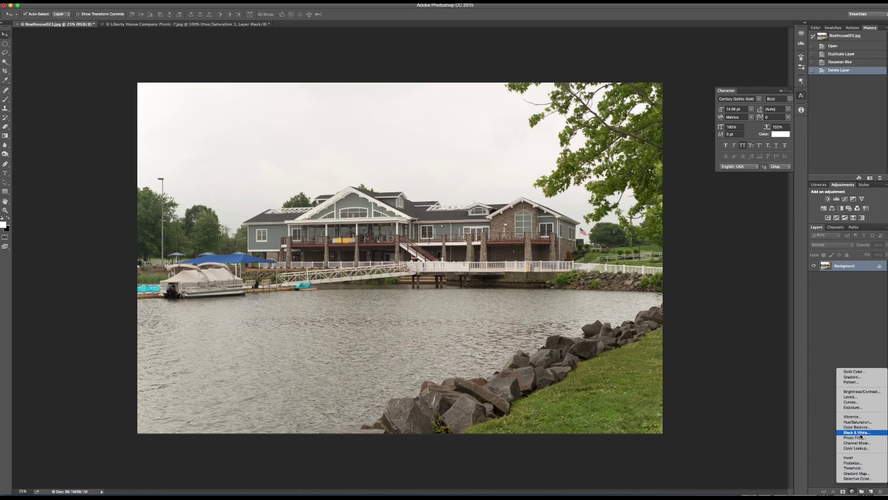
{"action": "left_click", "coordinate": [858, 422]}
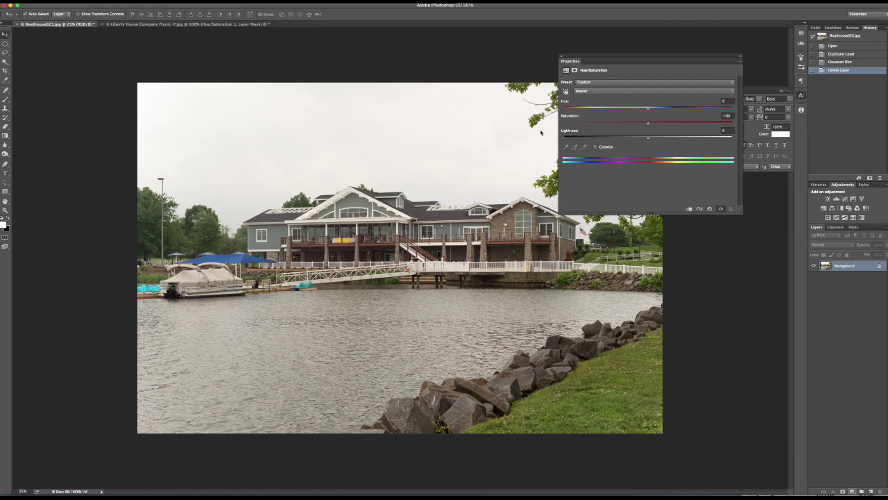
{"action": "left_click_drag", "start_coordinate": [611, 122], "coordinate": [432, 117]}
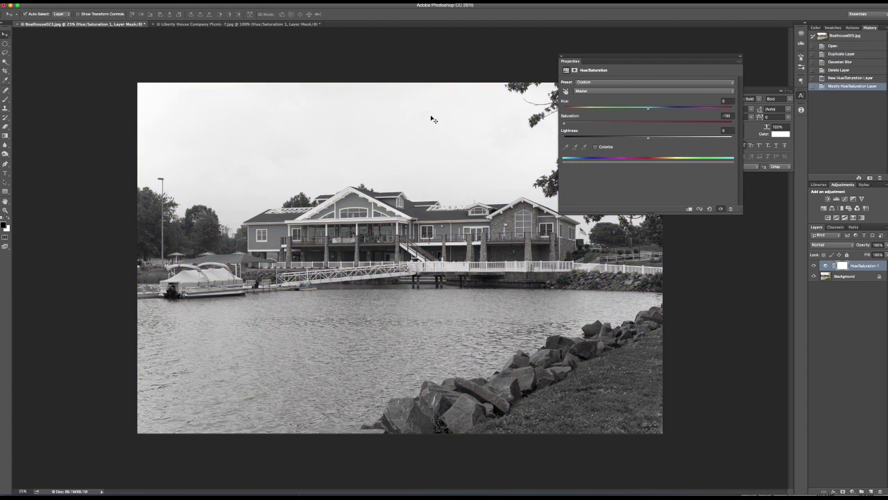
{"action": "left_click", "coordinate": [453, 77]}
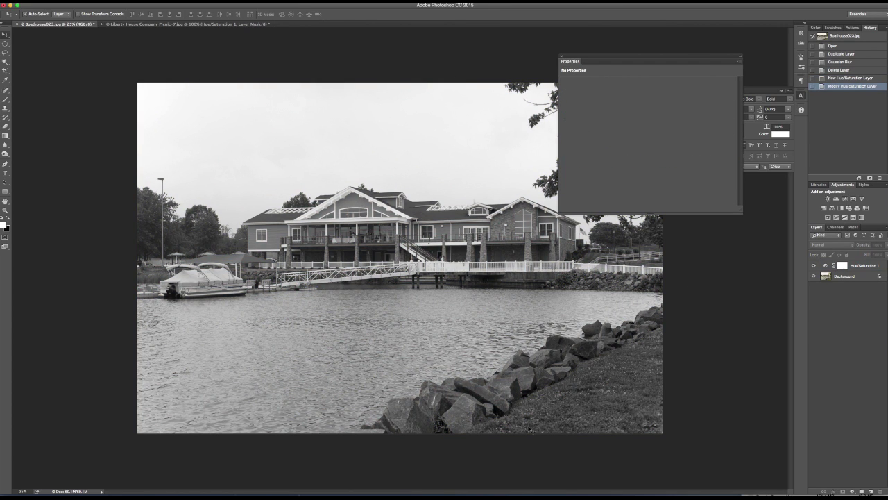
{"action": "left_click", "coordinate": [561, 57]}
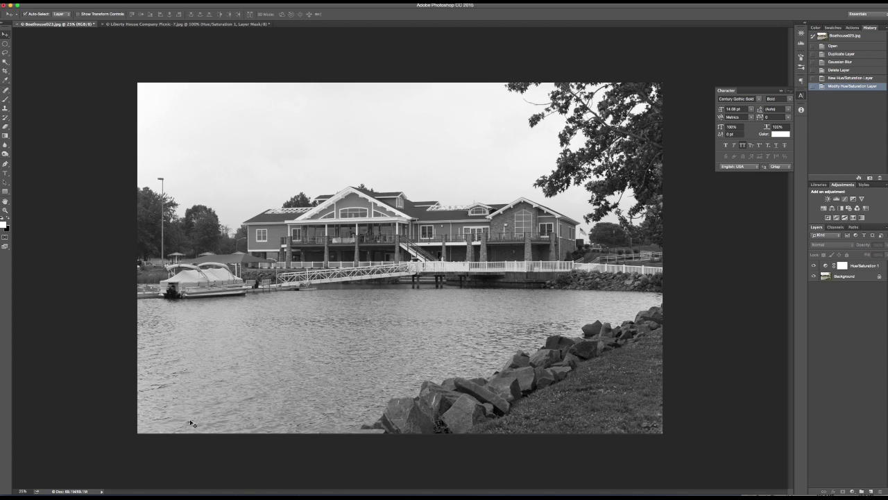
Delete the Hue/Saturation adjustment layer from the boathouse photo.
{"action": "left_click", "coordinate": [868, 268]}
{"action": "left_click", "coordinate": [880, 491]}
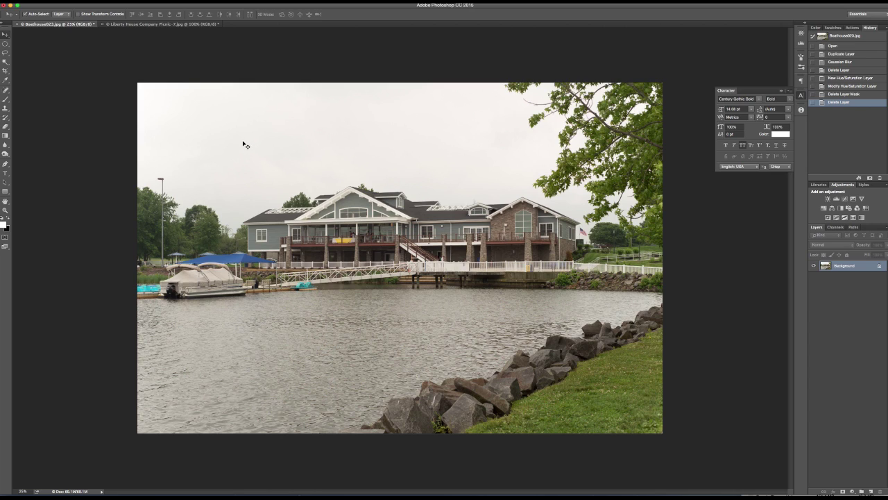
Brighten the grass and the shoreline rocks in the boathouse photo using the Dodge tool with the Highlights range.
{"action": "left_click", "coordinate": [5, 155]}
{"action": "left_click", "coordinate": [34, 151]}
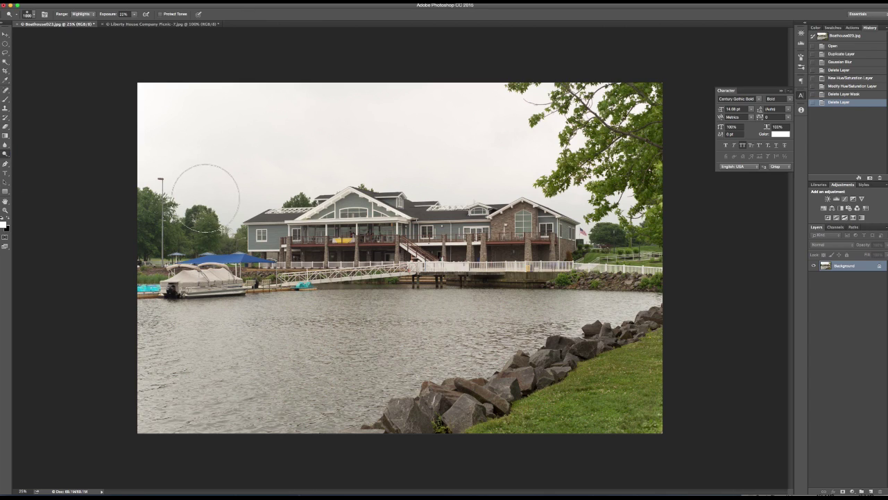
{"action": "left_click", "coordinate": [81, 14]}
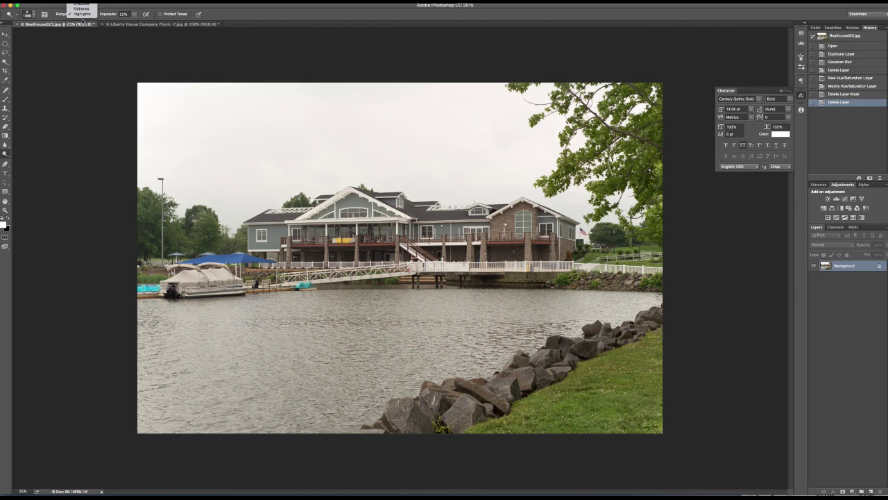
{"action": "left_click", "coordinate": [82, 14]}
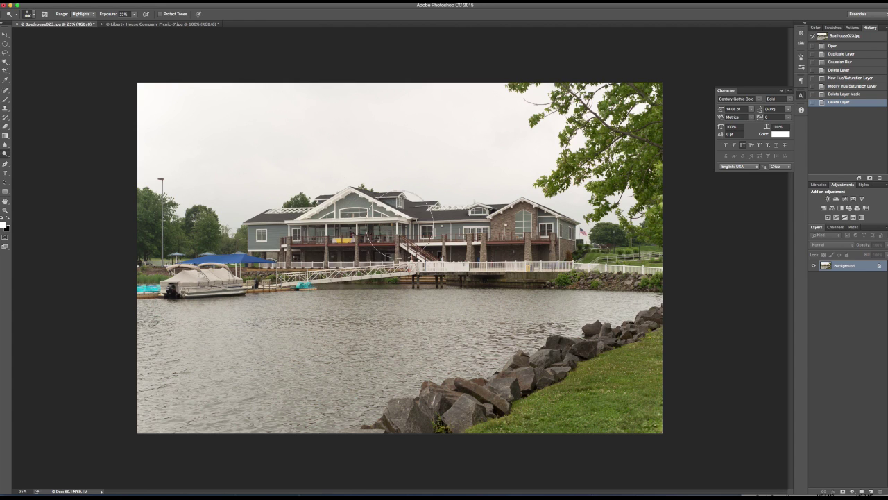
{"action": "left_click_drag", "start_coordinate": [649, 326], "coordinate": [496, 451]}
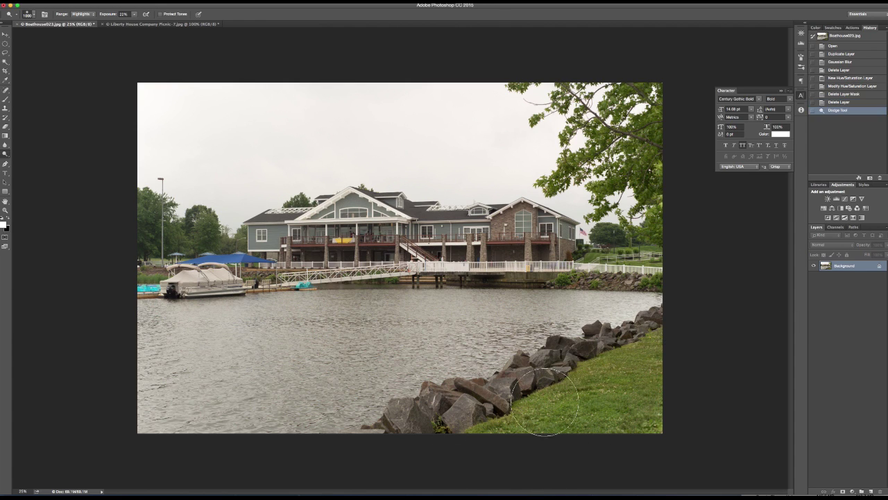
{"action": "mouse_move", "coordinate": [659, 347]}
{"action": "left_mouse_down"}
{"action": "mouse_move", "coordinate": [489, 470]}
{"action": "mouse_move", "coordinate": [633, 361]}
{"action": "left_mouse_up"}
{"action": "left_click_drag", "start_coordinate": [678, 322], "coordinate": [528, 460]}
{"action": "left_click_drag", "start_coordinate": [670, 335], "coordinate": [658, 479]}
{"action": "mouse_move", "coordinate": [642, 341]}
{"action": "left_mouse_down"}
{"action": "mouse_move", "coordinate": [444, 482]}
{"action": "mouse_move", "coordinate": [424, 471]}
{"action": "left_mouse_up"}
{"action": "mouse_move", "coordinate": [686, 343]}
{"action": "left_mouse_down"}
{"action": "mouse_move", "coordinate": [639, 395]}
{"action": "mouse_move", "coordinate": [598, 409]}
{"action": "left_mouse_up"}
{"action": "mouse_move", "coordinate": [677, 308]}
{"action": "left_mouse_down"}
{"action": "mouse_move", "coordinate": [653, 380]}
{"action": "mouse_move", "coordinate": [409, 476]}
{"action": "mouse_move", "coordinate": [416, 472]}
{"action": "left_mouse_up"}
{"action": "left_click_drag", "start_coordinate": [534, 356], "coordinate": [428, 423]}
{"action": "left_click_drag", "start_coordinate": [490, 382], "coordinate": [326, 476]}
{"action": "left_click_drag", "start_coordinate": [576, 354], "coordinate": [398, 460]}
{"action": "left_click_drag", "start_coordinate": [626, 339], "coordinate": [740, 286]}
Dodge the highlights across the white walkway and the facade of the boathouse.
{"action": "mouse_move", "coordinate": [675, 277]}
{"action": "left_mouse_down"}
{"action": "mouse_move", "coordinate": [527, 277]}
{"action": "mouse_move", "coordinate": [666, 264]}
{"action": "mouse_move", "coordinate": [486, 277]}
{"action": "left_mouse_up"}
{"action": "left_click_drag", "start_coordinate": [552, 225], "coordinate": [359, 228]}
{"action": "left_click_drag", "start_coordinate": [460, 224], "coordinate": [248, 232]}
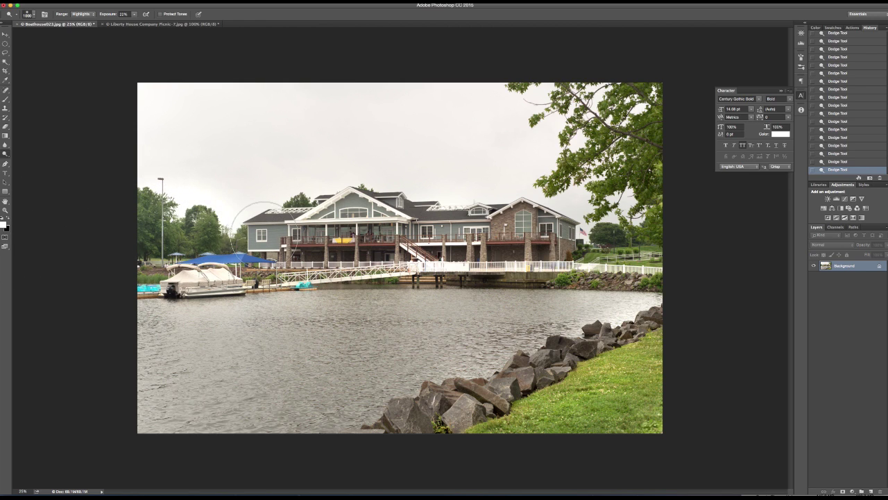
Dodge the highlights of the cloudy sky and the leaves of the overhanging tree.
{"action": "mouse_move", "coordinate": [139, 115]}
{"action": "left_mouse_down"}
{"action": "mouse_move", "coordinate": [98, 108]}
{"action": "mouse_move", "coordinate": [304, 109]}
{"action": "mouse_move", "coordinate": [460, 148]}
{"action": "mouse_move", "coordinate": [221, 147]}
{"action": "mouse_move", "coordinate": [224, 175]}
{"action": "mouse_move", "coordinate": [237, 184]}
{"action": "left_mouse_up"}
{"action": "left_click_drag", "start_coordinate": [305, 179], "coordinate": [423, 173]}
{"action": "mouse_move", "coordinate": [527, 111]}
{"action": "left_mouse_down"}
{"action": "mouse_move", "coordinate": [545, 60]}
{"action": "mouse_move", "coordinate": [509, 89]}
{"action": "mouse_move", "coordinate": [577, 105]}
{"action": "mouse_move", "coordinate": [618, 166]}
{"action": "mouse_move", "coordinate": [611, 174]}
{"action": "mouse_move", "coordinate": [627, 71]}
{"action": "mouse_move", "coordinate": [632, 119]}
{"action": "left_mouse_up"}
{"action": "mouse_move", "coordinate": [584, 105]}
{"action": "left_mouse_down"}
{"action": "mouse_move", "coordinate": [586, 132]}
{"action": "mouse_move", "coordinate": [546, 68]}
{"action": "mouse_move", "coordinate": [537, 78]}
{"action": "mouse_move", "coordinate": [573, 135]}
{"action": "mouse_move", "coordinate": [604, 222]}
{"action": "mouse_move", "coordinate": [642, 277]}
{"action": "mouse_move", "coordinate": [669, 256]}
{"action": "mouse_move", "coordinate": [633, 251]}
{"action": "left_mouse_up"}
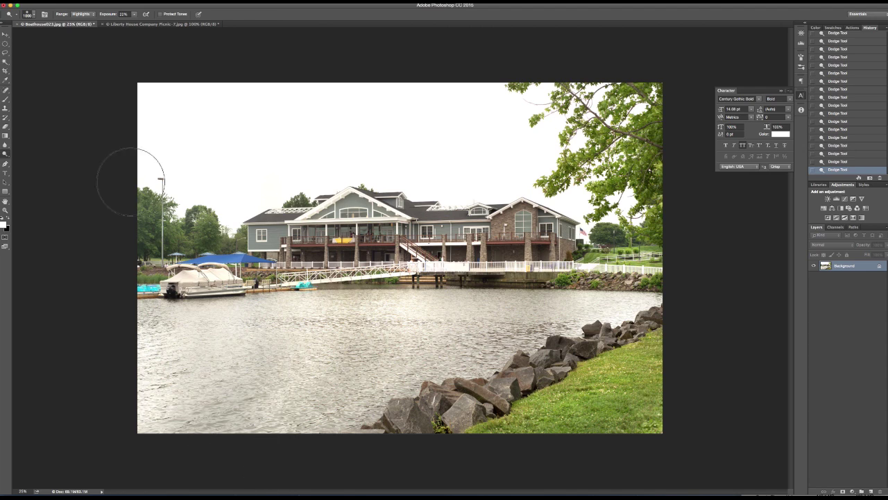
Reduce the Dodge exposure to 11% and lighten the highlights on the water.
{"action": "left_click_drag", "start_coordinate": [110, 15], "coordinate": [105, 15]}
{"action": "left_click_drag", "start_coordinate": [181, 381], "coordinate": [295, 364]}
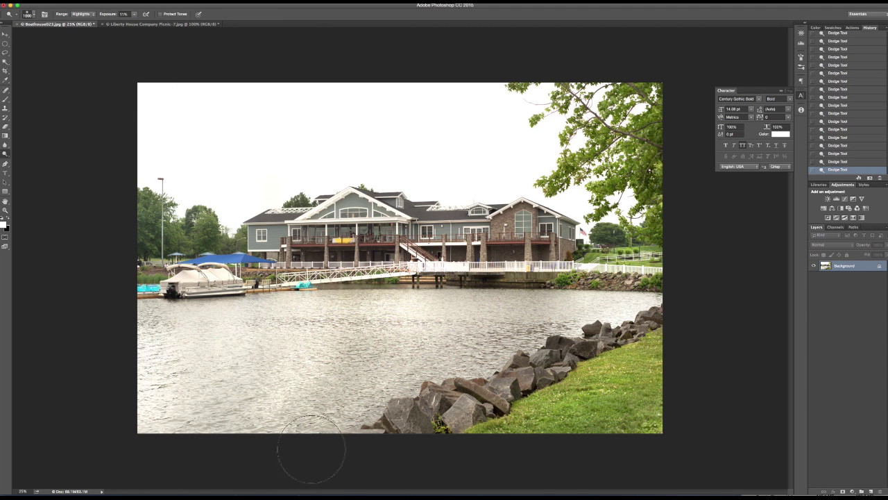
{"action": "mouse_move", "coordinate": [369, 361]}
{"action": "left_mouse_down"}
{"action": "mouse_move", "coordinate": [385, 396]}
{"action": "mouse_move", "coordinate": [309, 299]}
{"action": "mouse_move", "coordinate": [361, 264]}
{"action": "left_mouse_up"}
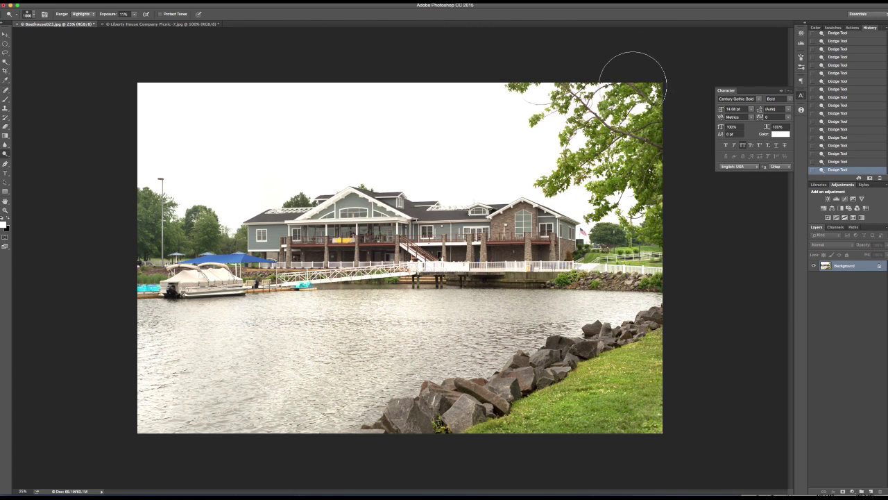
{"action": "key", "text": "bracketright"}
{"action": "key", "text": "bracketright"}
{"action": "key", "text": "bracketright"}
{"action": "key", "text": "bracketright"}
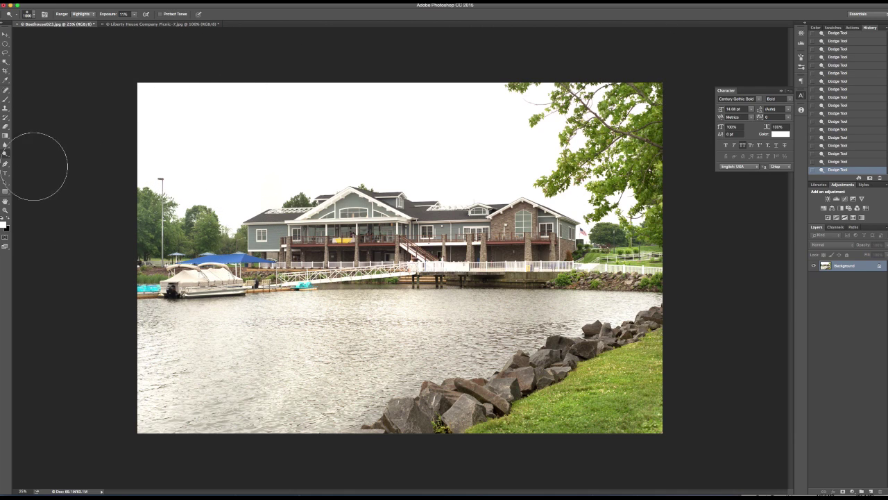
Darken the trees beside the lamp post using the Burn tool with the Shadows range at 11% exposure.
{"action": "left_click", "coordinate": [5, 155]}
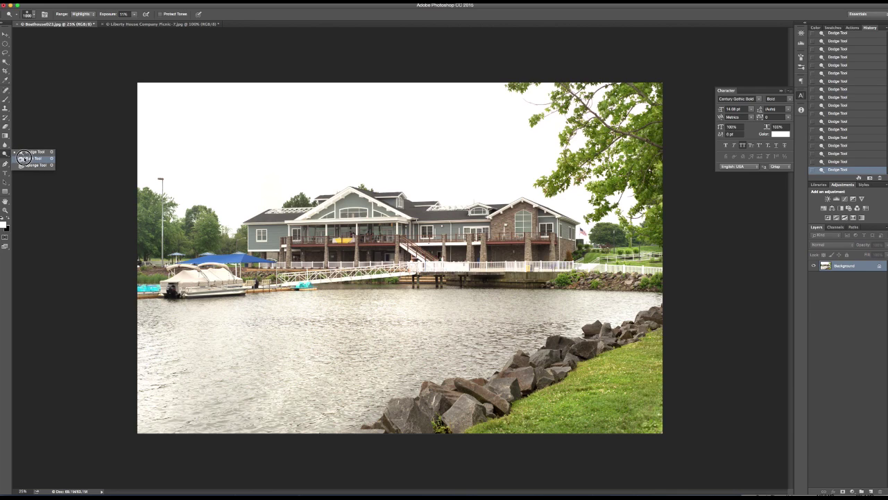
{"action": "left_click", "coordinate": [27, 158]}
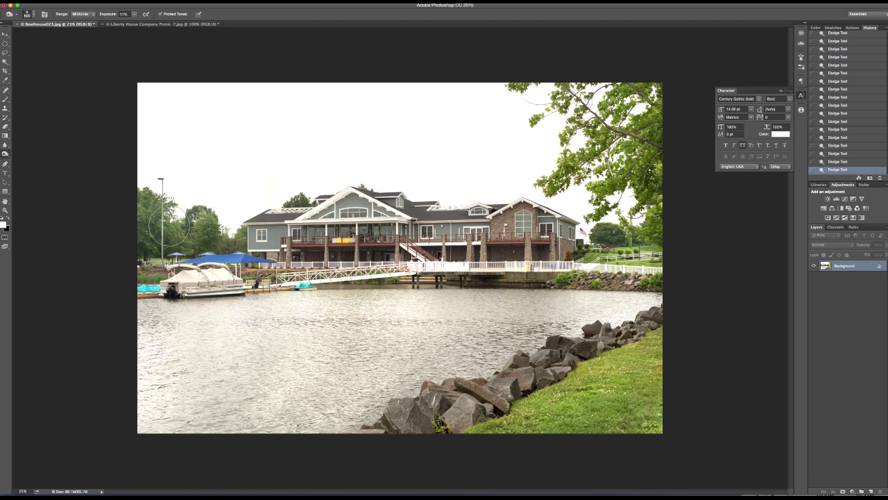
{"action": "left_click", "coordinate": [81, 14]}
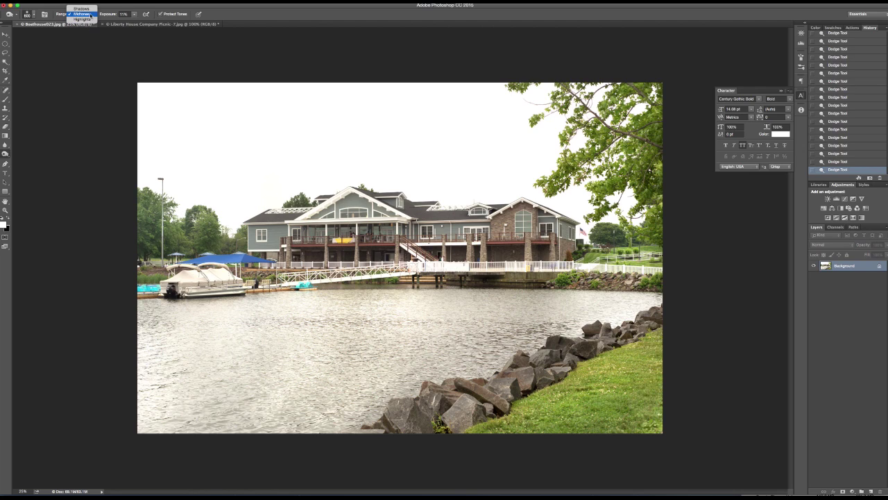
{"action": "left_click", "coordinate": [81, 8]}
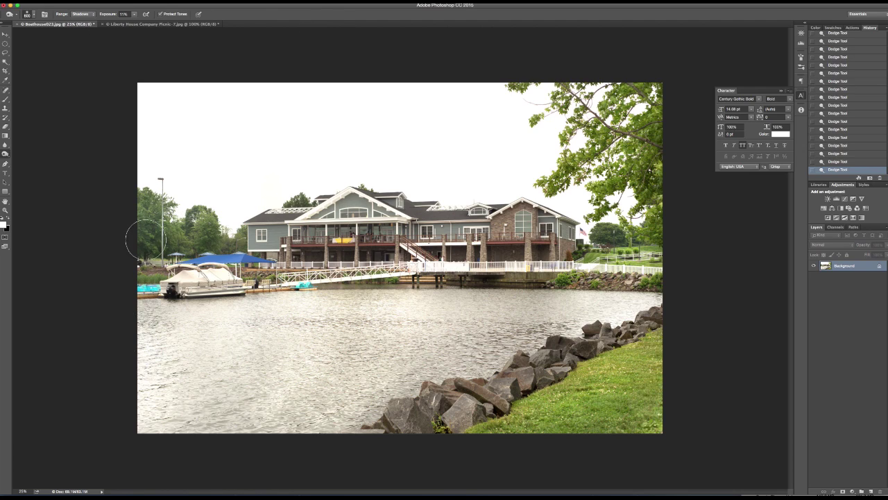
{"action": "mouse_move", "coordinate": [148, 240]}
{"action": "left_mouse_down"}
{"action": "mouse_move", "coordinate": [137, 230]}
{"action": "mouse_move", "coordinate": [152, 229]}
{"action": "left_mouse_up"}
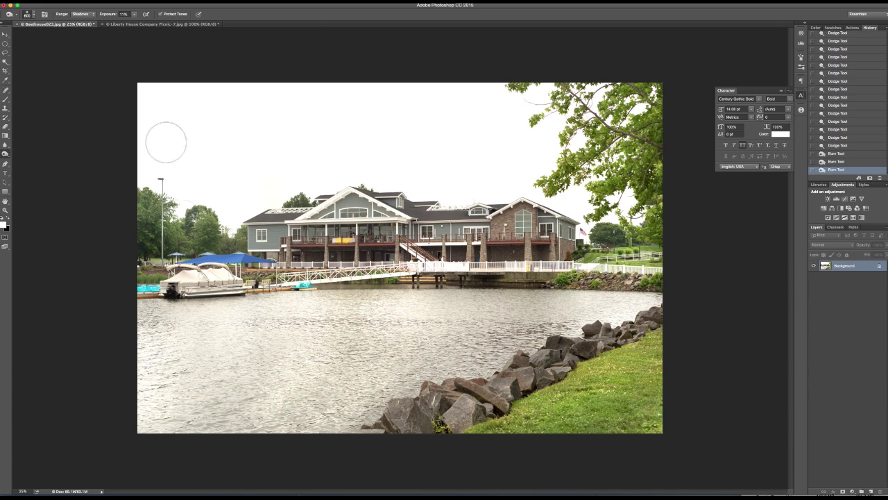
Lower the Burn exposure to 6% and deepen the shadows in the trees behind the moored boat.
{"action": "left_click", "coordinate": [112, 14]}
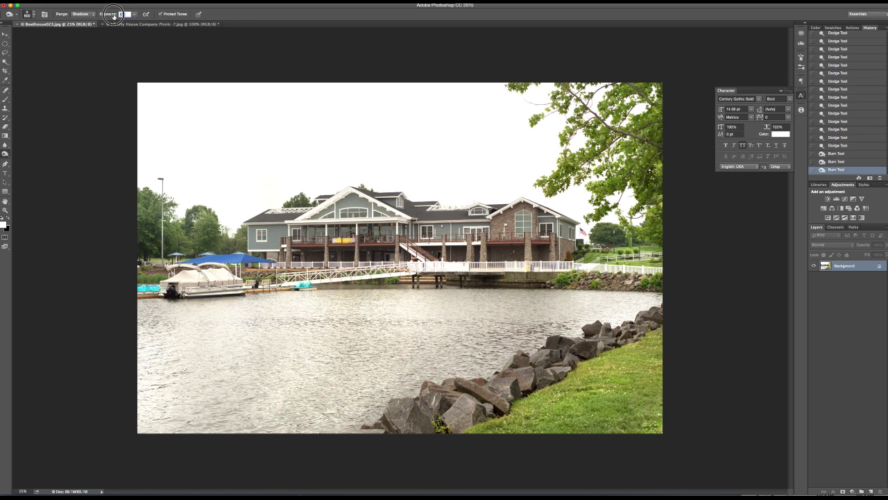
{"action": "left_click_drag", "start_coordinate": [143, 250], "coordinate": [225, 238]}
{"action": "left_click_drag", "start_coordinate": [145, 266], "coordinate": [256, 244]}
{"action": "mouse_move", "coordinate": [173, 264]}
{"action": "left_mouse_down"}
{"action": "mouse_move", "coordinate": [228, 236]}
{"action": "mouse_move", "coordinate": [77, 280]}
{"action": "left_mouse_up"}
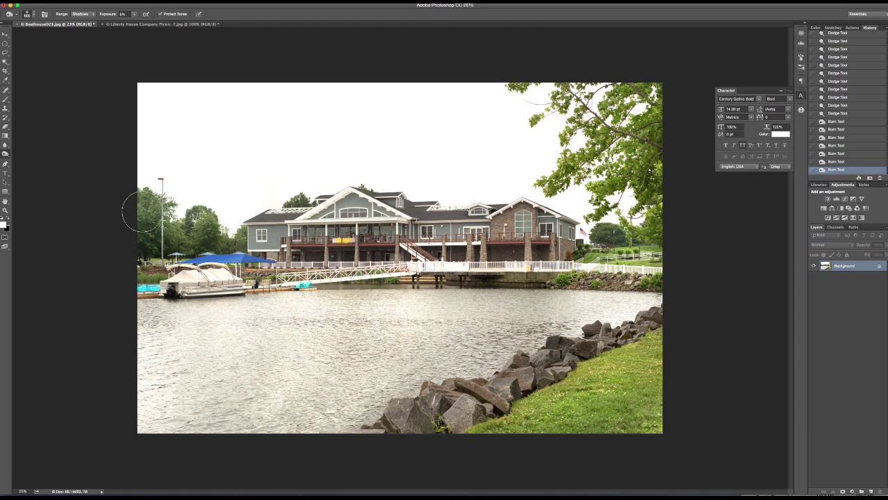
{"action": "left_click", "coordinate": [139, 208]}
{"action": "left_click", "coordinate": [153, 220]}
{"action": "left_click", "coordinate": [159, 232]}
{"action": "left_click", "coordinate": [185, 238]}
{"action": "left_click_drag", "start_coordinate": [230, 248], "coordinate": [253, 235]}
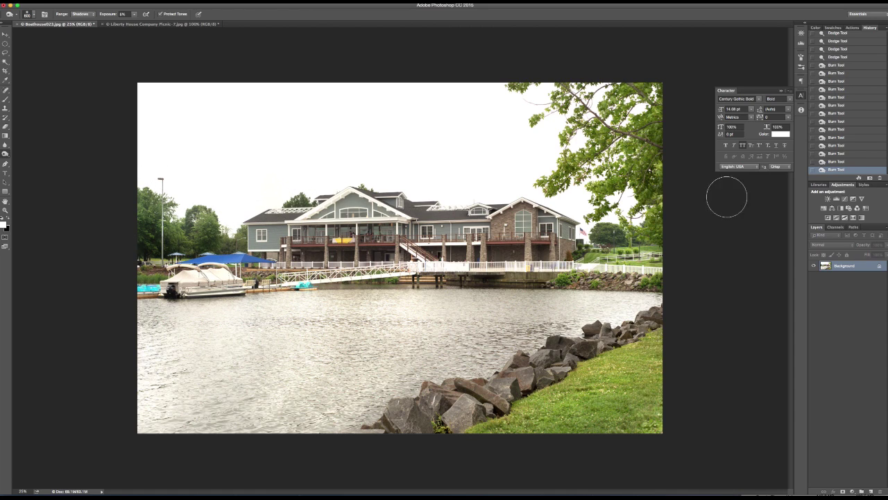
Burn the shadows in the leaves and branches of the overhanging tree.
{"action": "left_click_drag", "start_coordinate": [674, 157], "coordinate": [657, 241]}
{"action": "left_click_drag", "start_coordinate": [650, 146], "coordinate": [634, 233]}
{"action": "left_click_drag", "start_coordinate": [667, 134], "coordinate": [556, 178]}
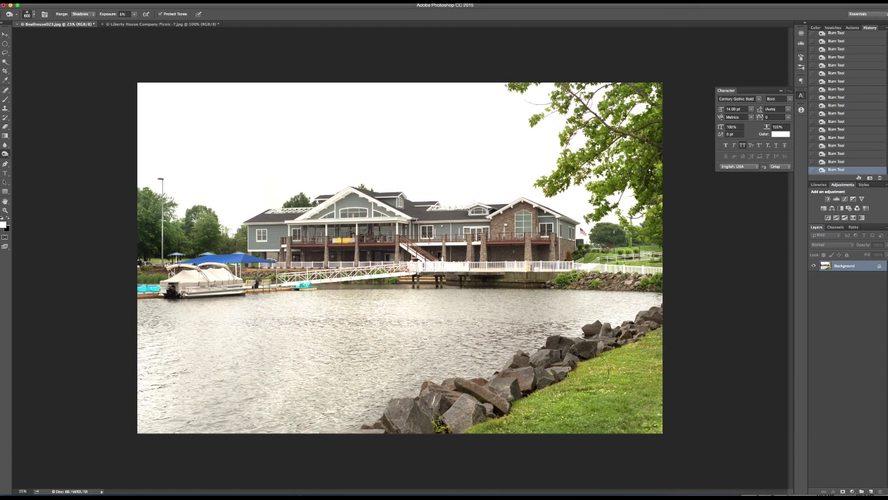
{"action": "key", "text": "bracketleft"}
{"action": "key", "text": "bracketleft"}
{"action": "key", "text": "bracketleft"}
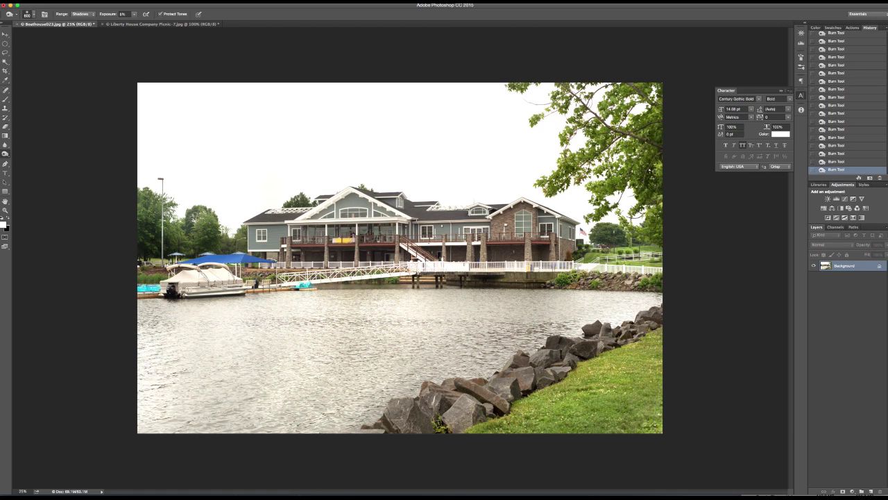
Lighten the trees around the lamp post beside the boathouse with the Dodge tool.
{"action": "right_click", "coordinate": [6, 154]}
{"action": "left_click", "coordinate": [29, 148]}
{"action": "mouse_move", "coordinate": [194, 227]}
{"action": "left_mouse_down"}
{"action": "mouse_move", "coordinate": [117, 172]}
{"action": "mouse_move", "coordinate": [145, 243]}
{"action": "left_mouse_up"}
{"action": "left_click_drag", "start_coordinate": [215, 206], "coordinate": [202, 243]}
{"action": "left_click", "coordinate": [5, 34]}
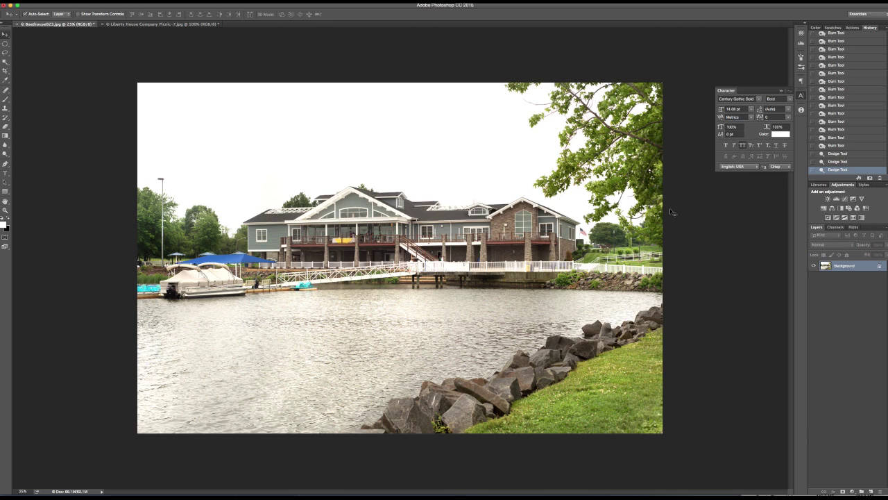
Select the white sky with the Magic Wand at tolerance 25, adding the areas along the roof and the gaps between the overhanging tree's leaves.
{"action": "left_click", "coordinate": [5, 62]}
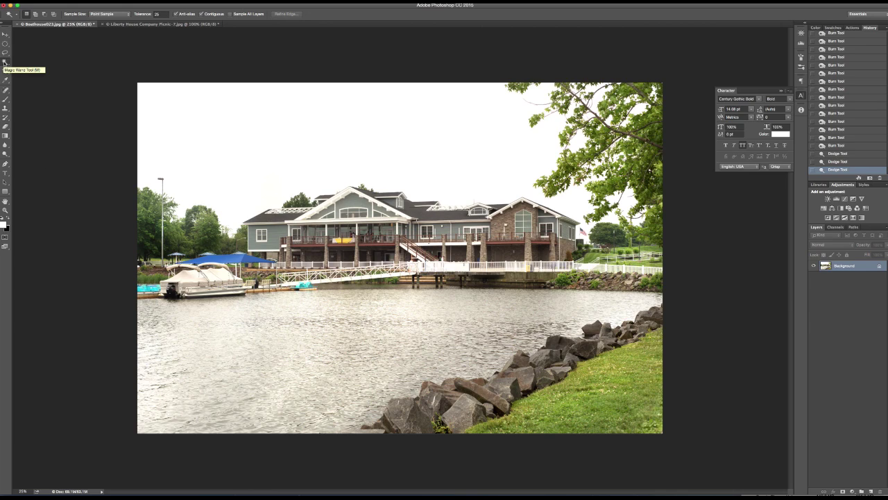
{"action": "left_click", "coordinate": [307, 120]}
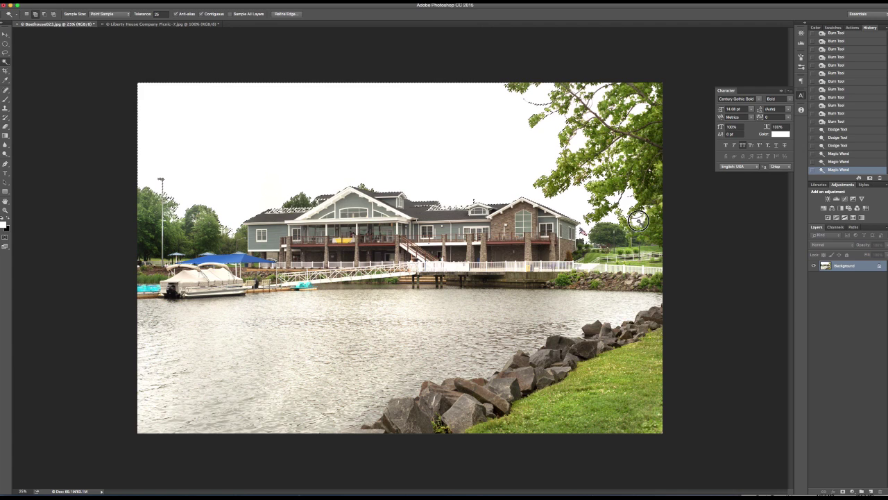
{"action": "left_click", "coordinate": [615, 158], "text": "shift"}
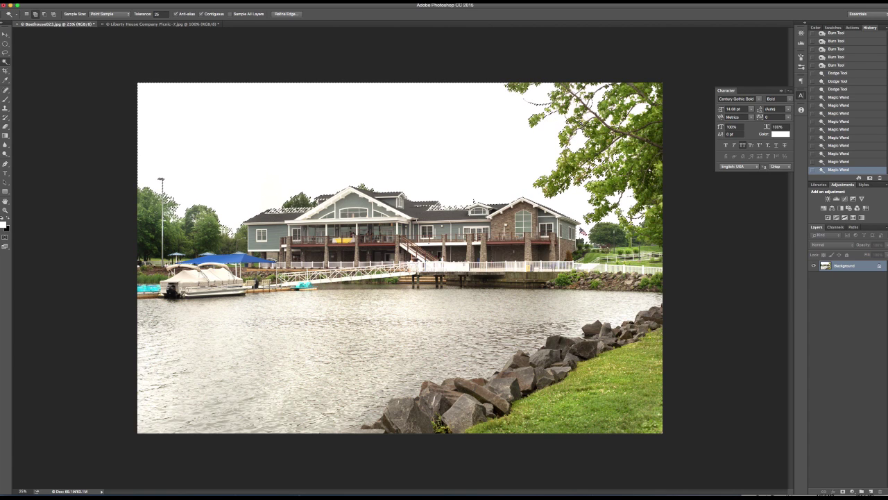
{"action": "left_click", "coordinate": [474, 202], "text": "shift"}
{"action": "left_click", "coordinate": [608, 123], "text": "shift"}
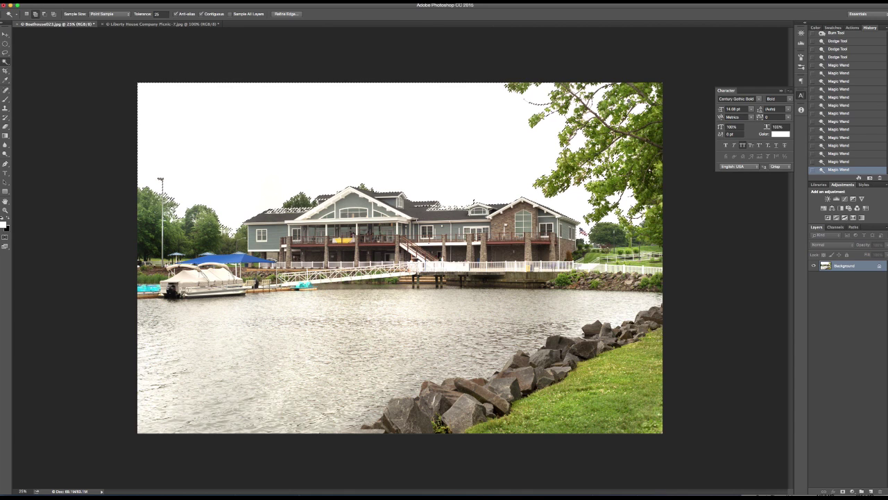
{"action": "left_click", "coordinate": [652, 93], "text": "shift"}
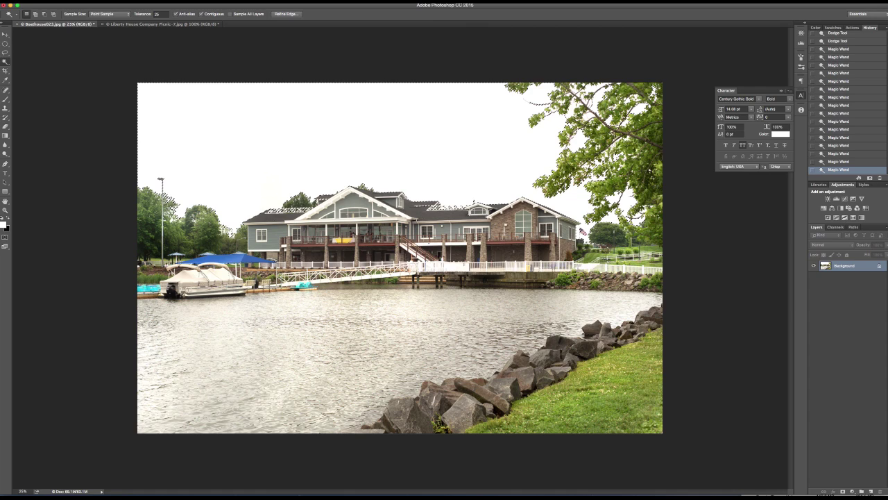
{"action": "left_click", "coordinate": [485, 393]}
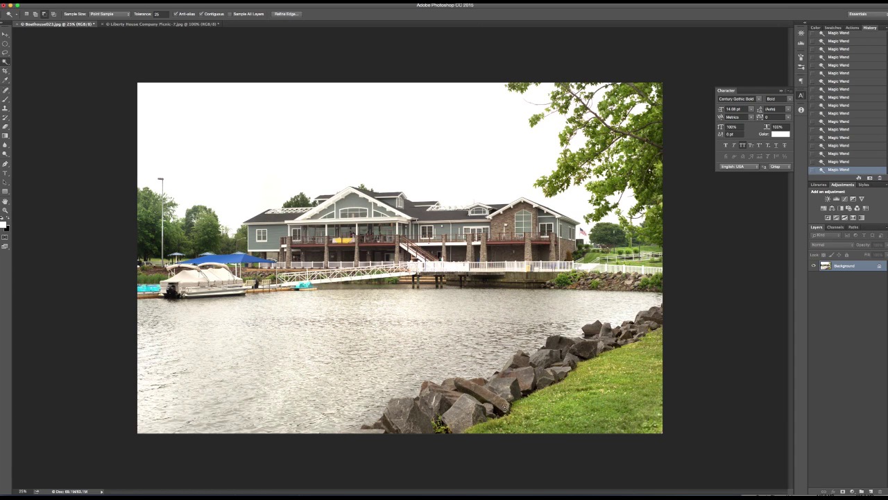
{"action": "left_click", "coordinate": [507, 411]}
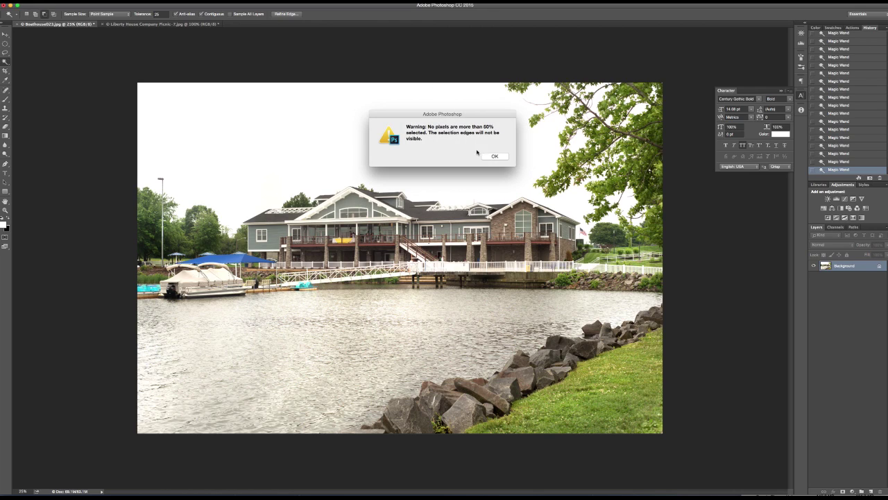
{"action": "left_click", "coordinate": [494, 156]}
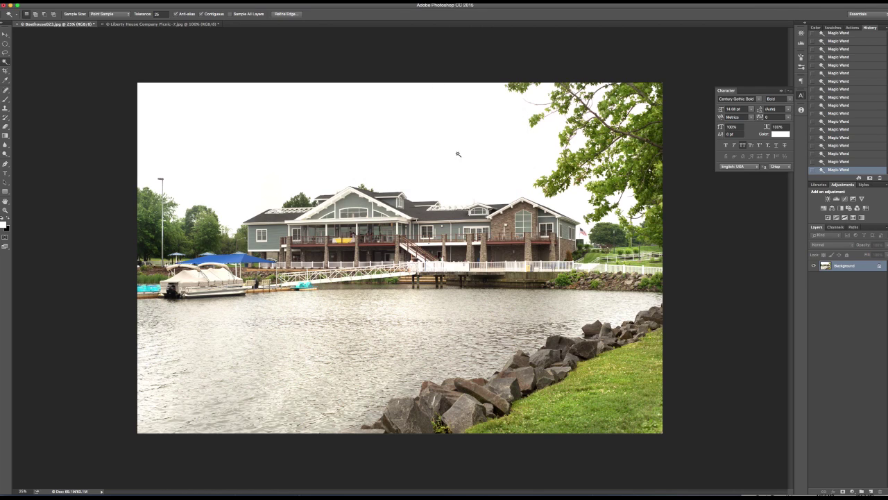
Step back through the history to the Magic Wand state that holds the full sky selection.
{"action": "left_click", "coordinate": [840, 148]}
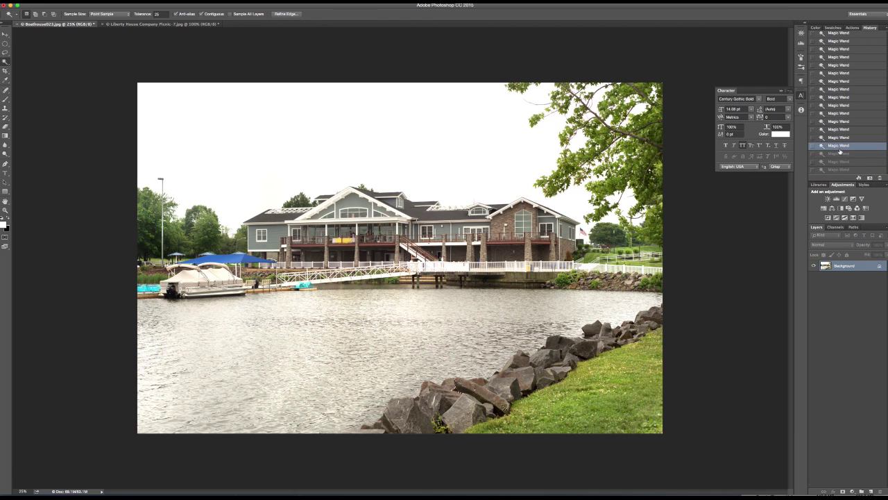
{"action": "left_click", "coordinate": [838, 137]}
{"action": "key", "text": "super+alt+z"}
{"action": "key", "text": "super+alt+z"}
{"action": "key", "text": "super+alt+z"}
{"action": "key", "text": "super+alt+z"}
{"action": "key", "text": "super+alt+z"}
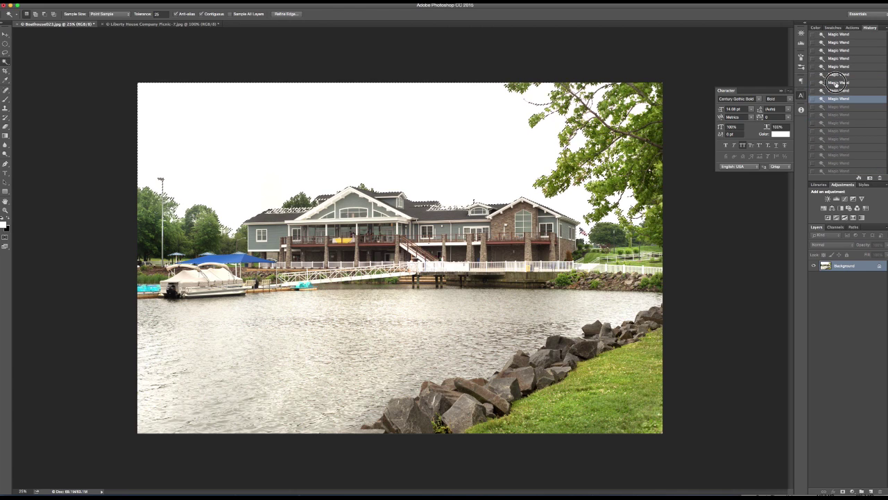
{"action": "key", "text": "super+shift+z"}
{"action": "key", "text": "super+shift+z"}
{"action": "key", "text": "super+shift+z"}
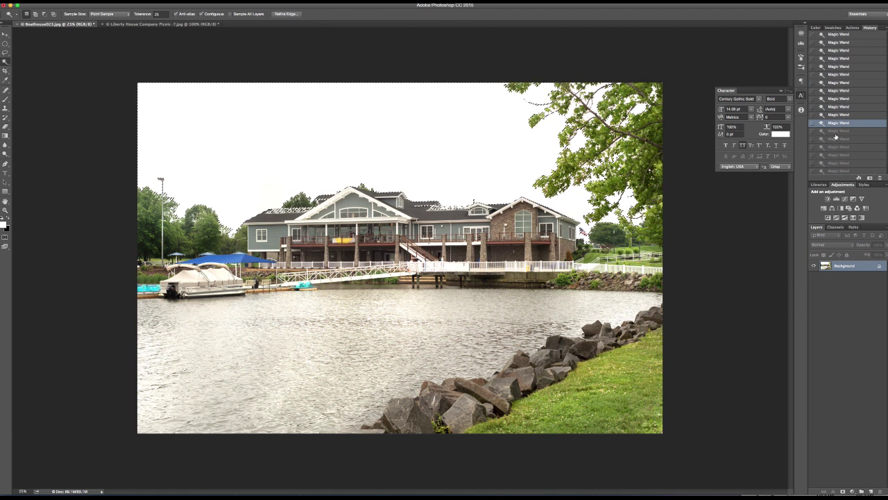
{"action": "key", "text": "super+shift+z"}
{"action": "left_click", "coordinate": [844, 140]}
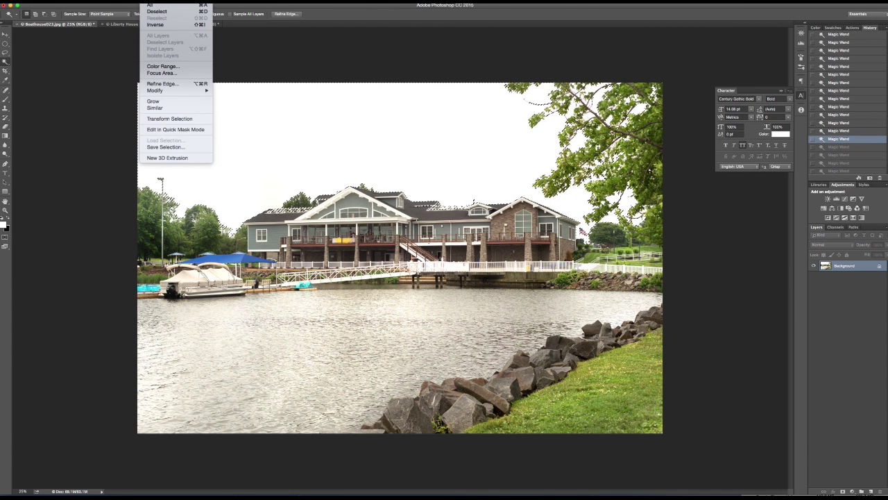
Start Refine Edge on the sky selection, set its radius to 0.7 px and briefly compare with the original selection.
{"action": "mouse_move", "coordinate": [169, 89]}
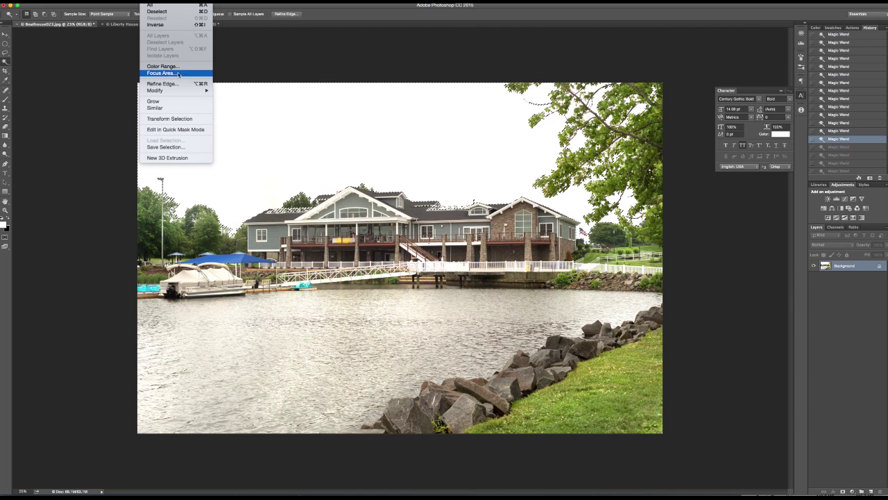
{"action": "left_click", "coordinate": [165, 83]}
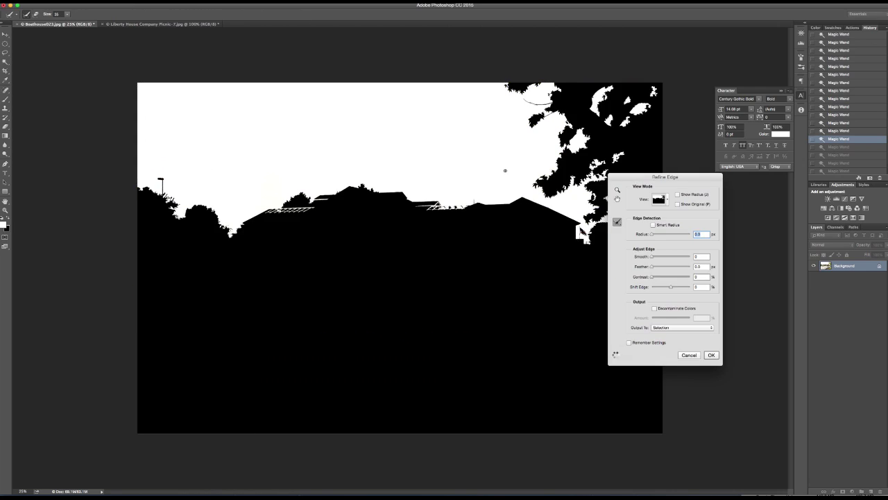
{"action": "left_click_drag", "start_coordinate": [658, 181], "coordinate": [725, 200]}
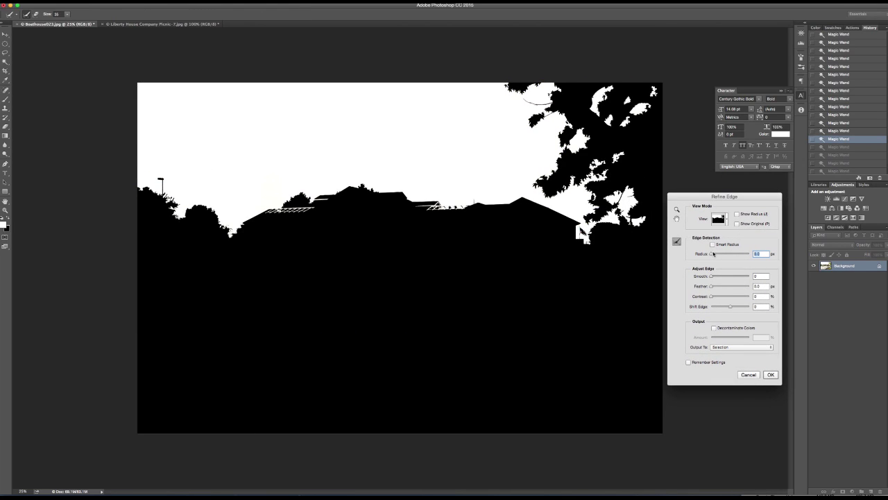
{"action": "left_click_drag", "start_coordinate": [712, 254], "coordinate": [713, 255]}
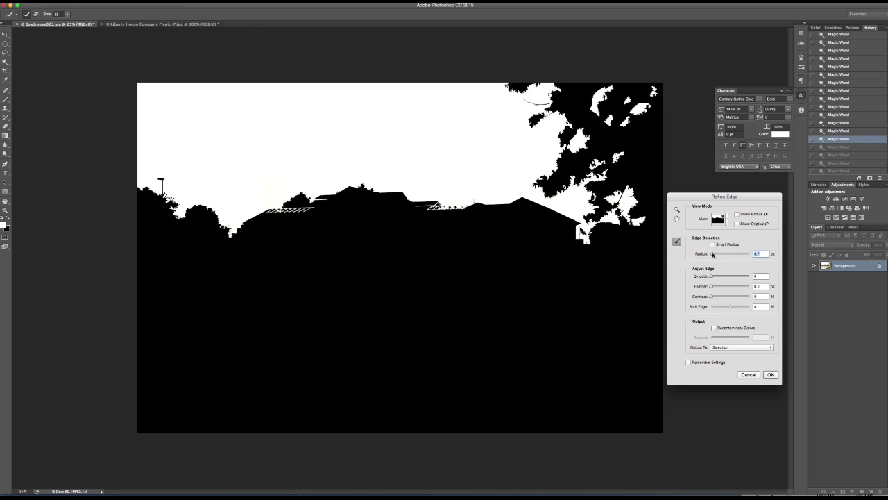
{"action": "left_click", "coordinate": [725, 220]}
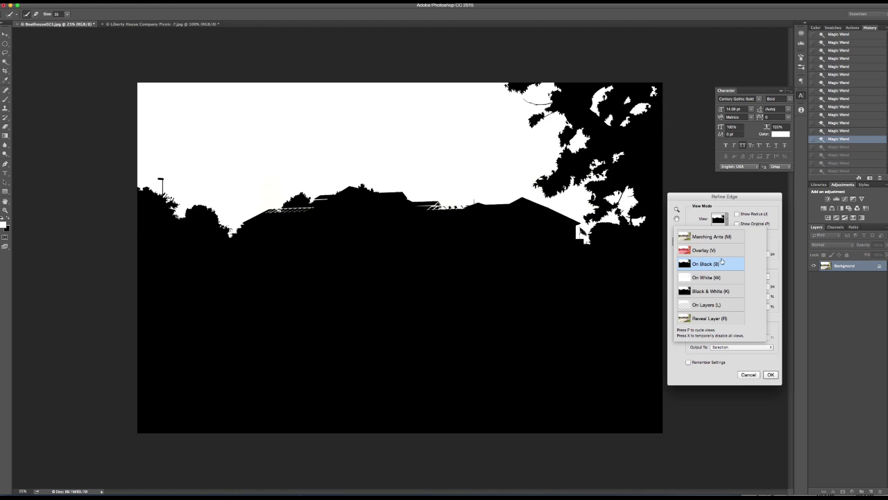
{"action": "left_click", "coordinate": [739, 375]}
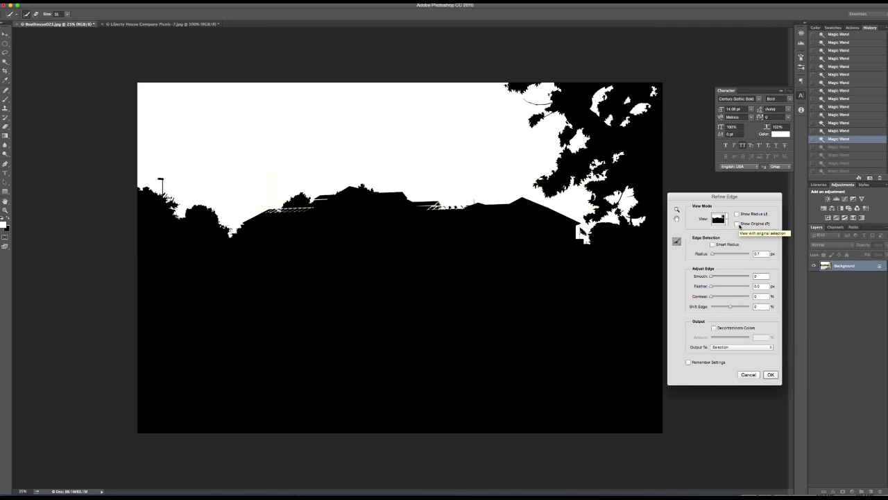
{"action": "left_click", "coordinate": [737, 224]}
{"action": "left_click", "coordinate": [738, 225]}
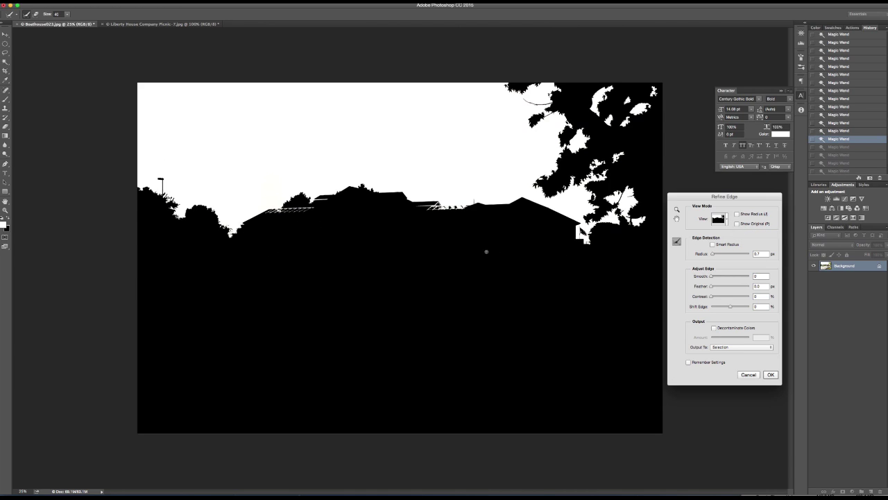
Brush over the white roof railings with an enlarged refine brush to clean up the selection edge, and apply the refinement.
{"action": "key", "text": "]"}
{"action": "key", "text": "]"}
{"action": "key", "text": "]"}
{"action": "mouse_move", "coordinate": [311, 209]}
{"action": "left_mouse_down"}
{"action": "mouse_move", "coordinate": [297, 225]}
{"action": "mouse_move", "coordinate": [270, 218]}
{"action": "left_mouse_up"}
{"action": "mouse_move", "coordinate": [435, 208]}
{"action": "left_mouse_down"}
{"action": "mouse_move", "coordinate": [422, 211]}
{"action": "mouse_move", "coordinate": [477, 215]}
{"action": "left_mouse_up"}
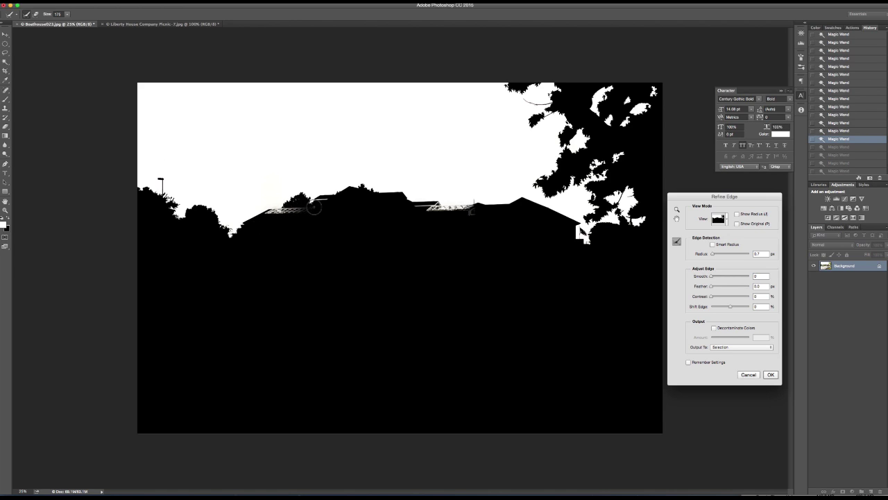
{"action": "left_click_drag", "start_coordinate": [315, 207], "coordinate": [330, 221]}
{"action": "left_click_drag", "start_coordinate": [423, 207], "coordinate": [434, 209]}
{"action": "left_click_drag", "start_coordinate": [349, 206], "coordinate": [323, 211]}
{"action": "left_click", "coordinate": [771, 374]}
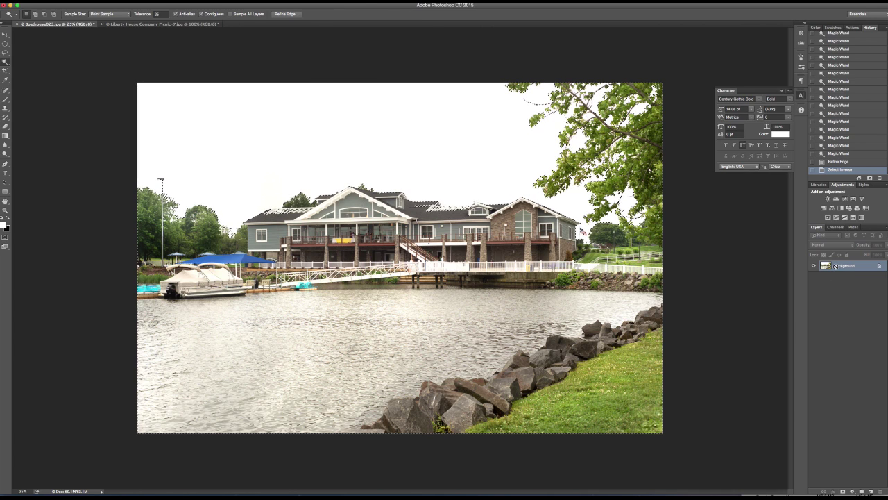
Invert the selection and add a layer mask that hides the sky.
{"action": "key", "text": "super+shift+i"}
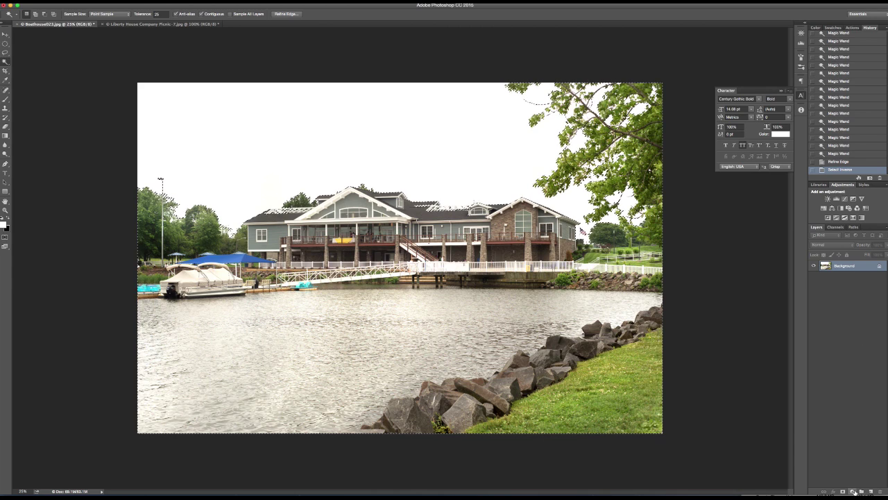
{"action": "left_click", "coordinate": [843, 491]}
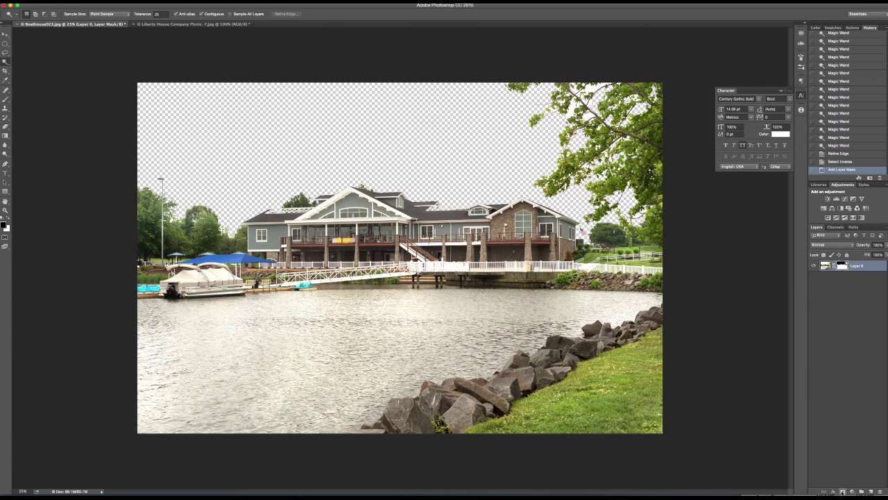
Create a new empty layer and place it beneath the masked boathouse layer.
{"action": "left_click", "coordinate": [7, 34]}
{"action": "left_click", "coordinate": [855, 294]}
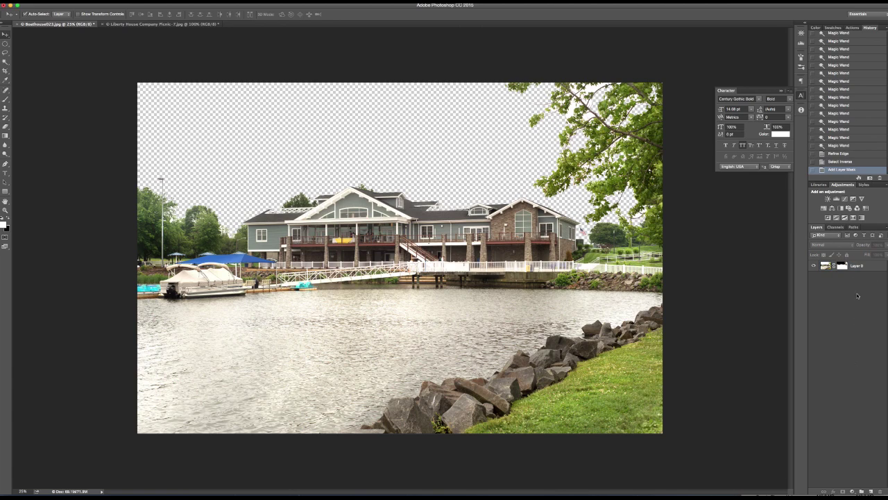
{"action": "left_click", "coordinate": [870, 491]}
{"action": "left_click_drag", "start_coordinate": [859, 266], "coordinate": [861, 281]}
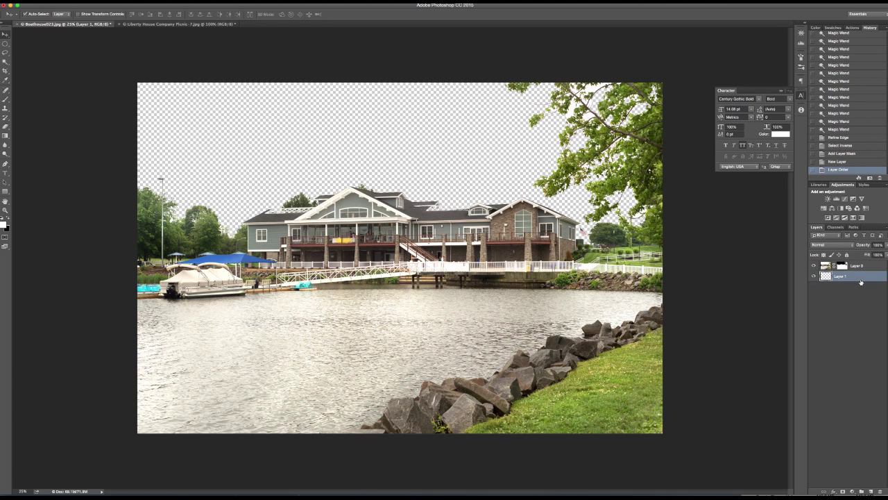
Choose the Gradient tool and set the foreground color to a very pale sky blue.
{"action": "left_click", "coordinate": [5, 135]}
{"action": "left_click", "coordinate": [4, 223]}
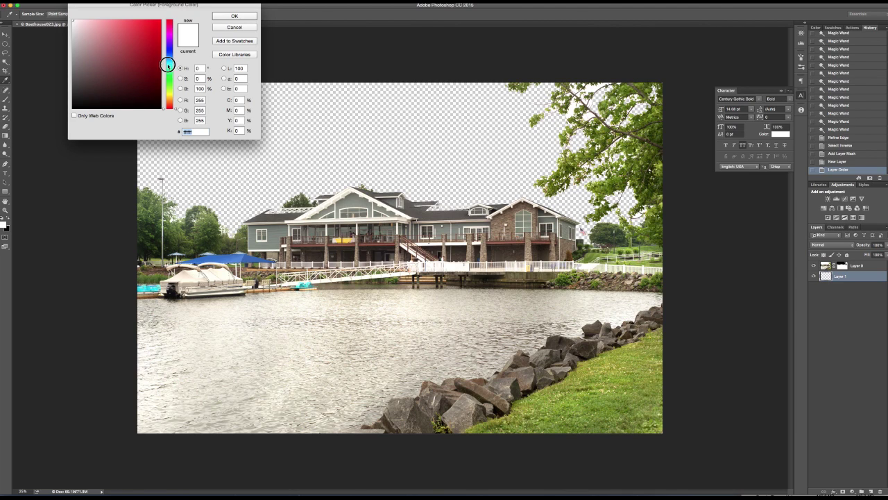
{"action": "left_click_drag", "start_coordinate": [169, 64], "coordinate": [168, 60]}
{"action": "left_click_drag", "start_coordinate": [74, 31], "coordinate": [83, 20]}
{"action": "left_click_drag", "start_coordinate": [169, 65], "coordinate": [173, 58]}
{"action": "left_click", "coordinate": [234, 16]}
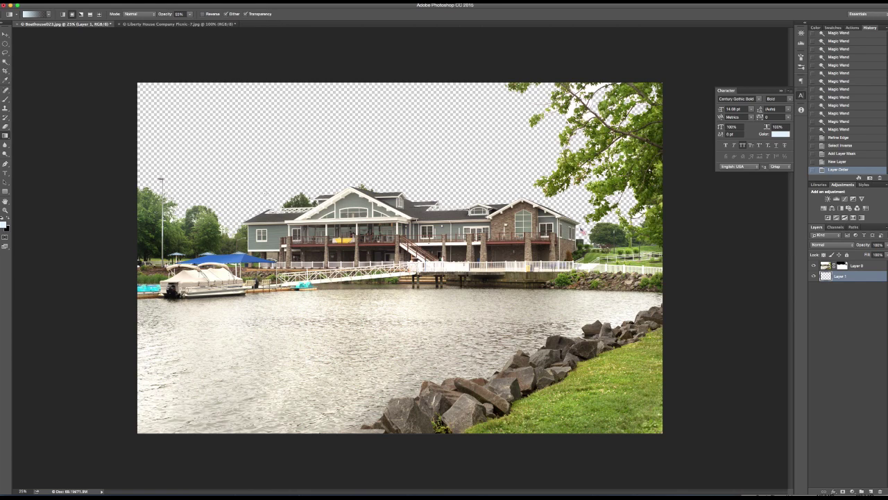
Set the background color to white and switch the gradient style to linear.
{"action": "left_click", "coordinate": [5, 136]}
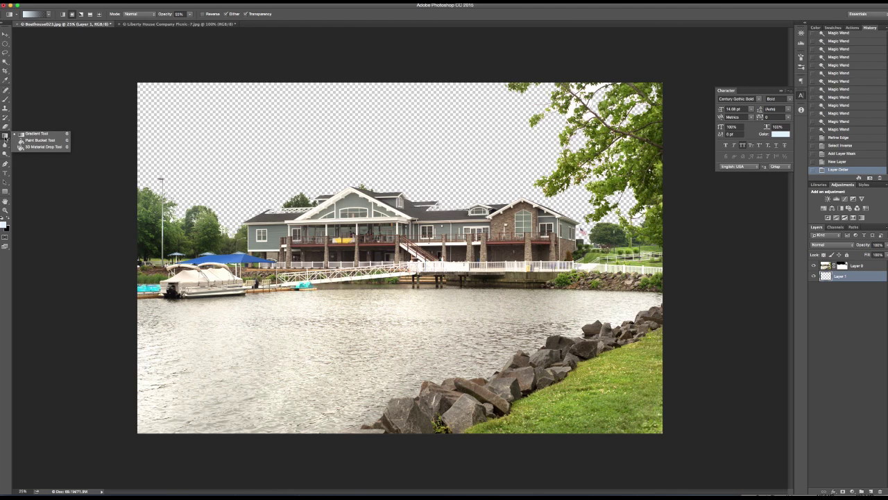
{"action": "left_click", "coordinate": [5, 137]}
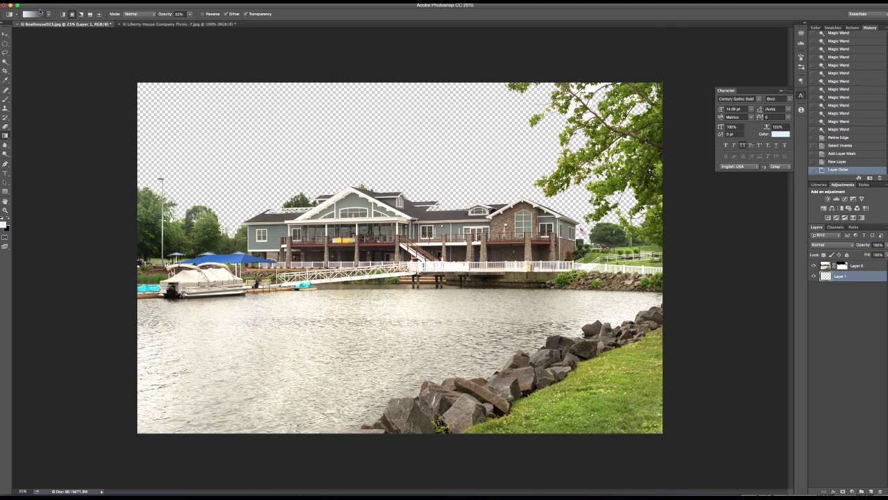
{"action": "left_click", "coordinate": [6, 229]}
{"action": "left_click_drag", "start_coordinate": [96, 86], "coordinate": [65, 14]}
{"action": "left_click", "coordinate": [235, 16]}
{"action": "left_click", "coordinate": [63, 14]}
Fill the new layer with a vertical pale blue to white gradient at 100% opacity, running from the sky's upper edge to the roofline.
{"action": "left_click_drag", "start_coordinate": [378, 193], "coordinate": [388, 39]}
{"action": "left_click", "coordinate": [189, 14]}
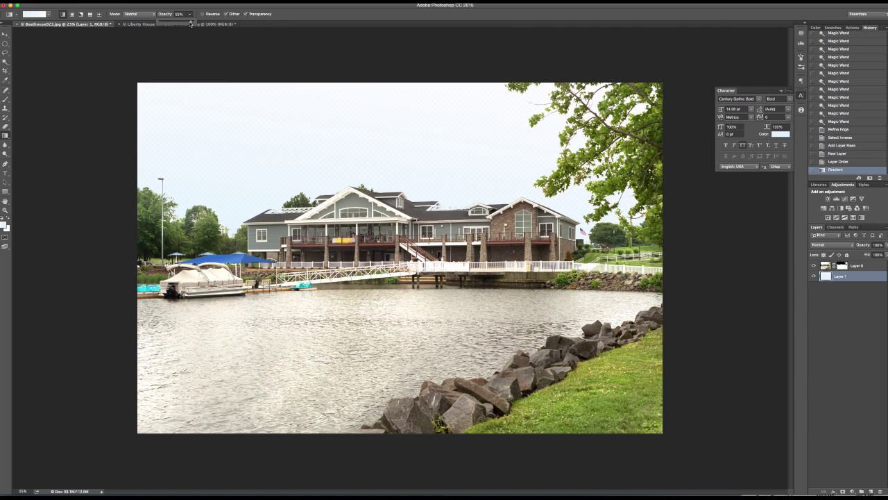
{"action": "left_click_drag", "start_coordinate": [327, 73], "coordinate": [323, 197]}
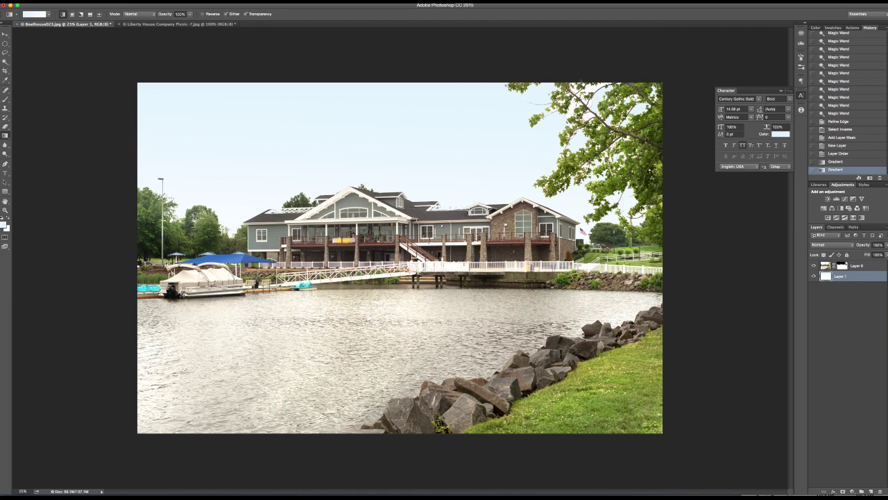
On the boathouse layer's mask, select patches within the overhanging tree's foliage with the Magic Wand, fill them with white and deselect.
{"action": "left_click", "coordinate": [5, 35]}
{"action": "left_click", "coordinate": [839, 267]}
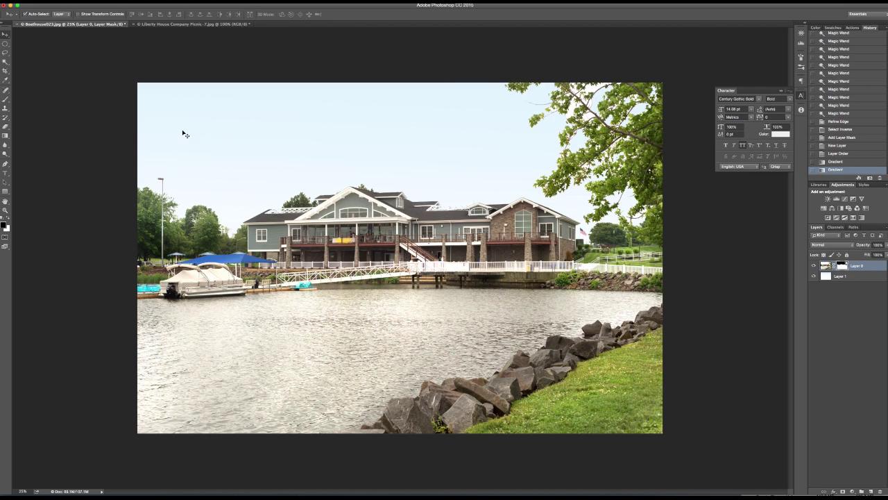
{"action": "left_click", "coordinate": [5, 61]}
{"action": "left_click", "coordinate": [569, 108]}
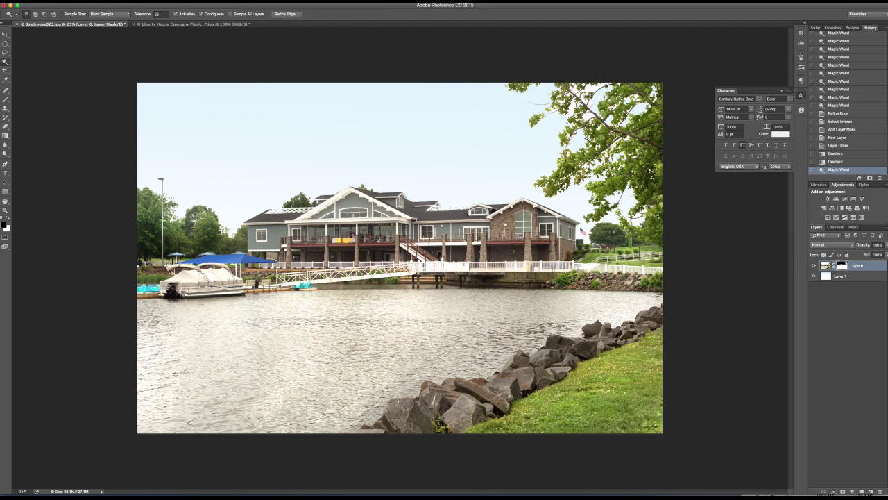
{"action": "left_click", "coordinate": [571, 106], "text": "shift"}
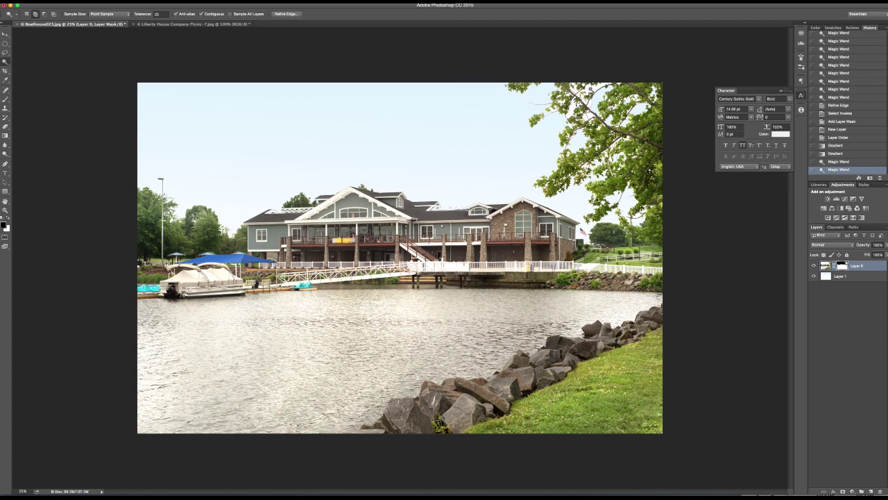
{"action": "left_click", "coordinate": [574, 94], "text": "shift"}
{"action": "left_click", "coordinate": [574, 88], "text": "shift"}
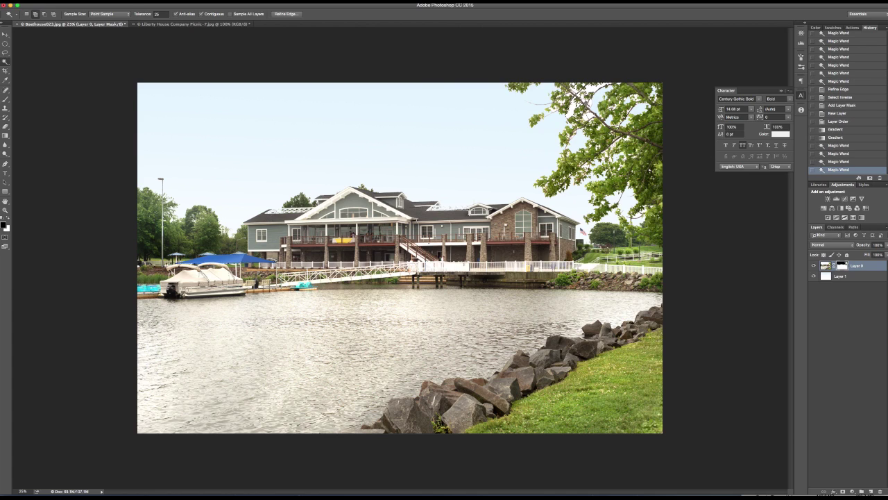
{"action": "left_click", "coordinate": [567, 114], "text": "shift"}
{"action": "left_click", "coordinate": [576, 116], "text": "shift"}
{"action": "left_click", "coordinate": [584, 120], "text": "shift"}
{"action": "left_click", "coordinate": [598, 127], "text": "shift"}
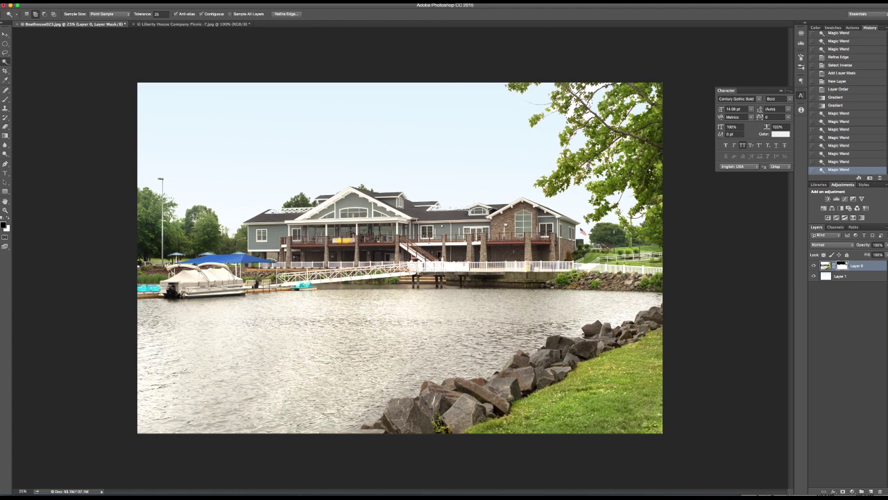
{"action": "left_click", "coordinate": [587, 167], "text": "shift"}
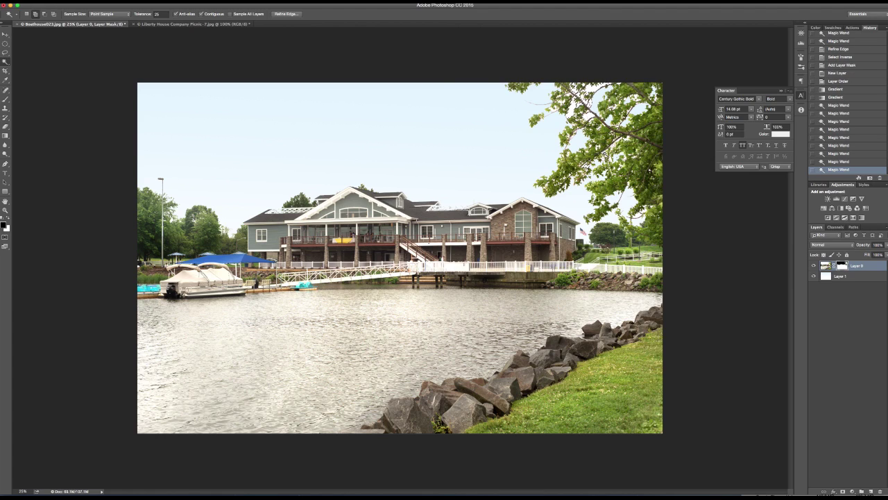
{"action": "left_click", "coordinate": [585, 165], "text": "shift"}
{"action": "left_click", "coordinate": [553, 109], "text": "shift"}
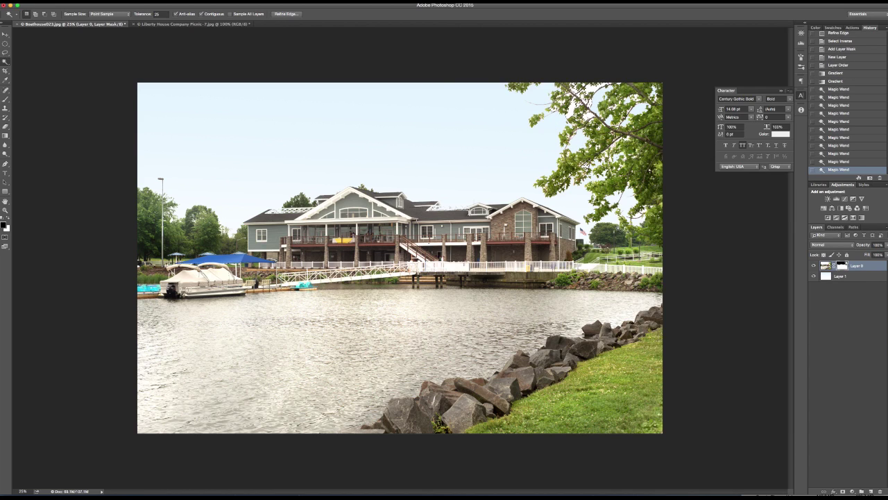
{"action": "key", "text": "x"}
{"action": "key", "text": "alt+BackSpace"}
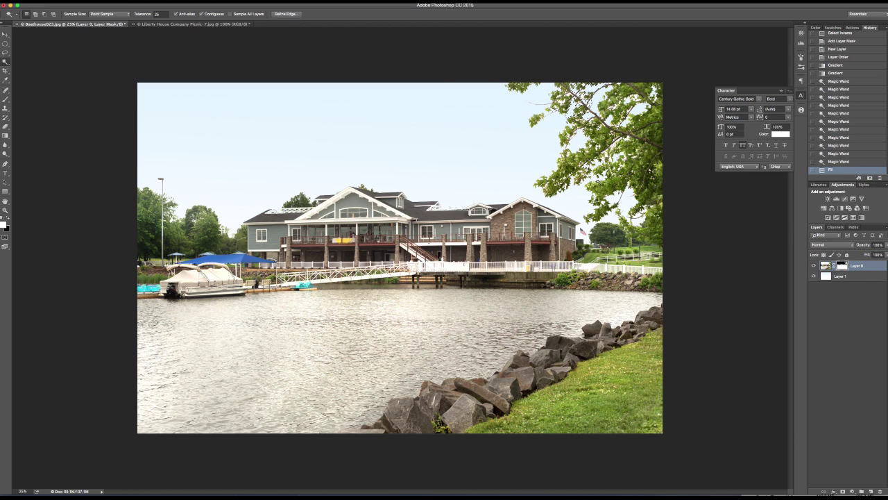
{"action": "key", "text": "super+d"}
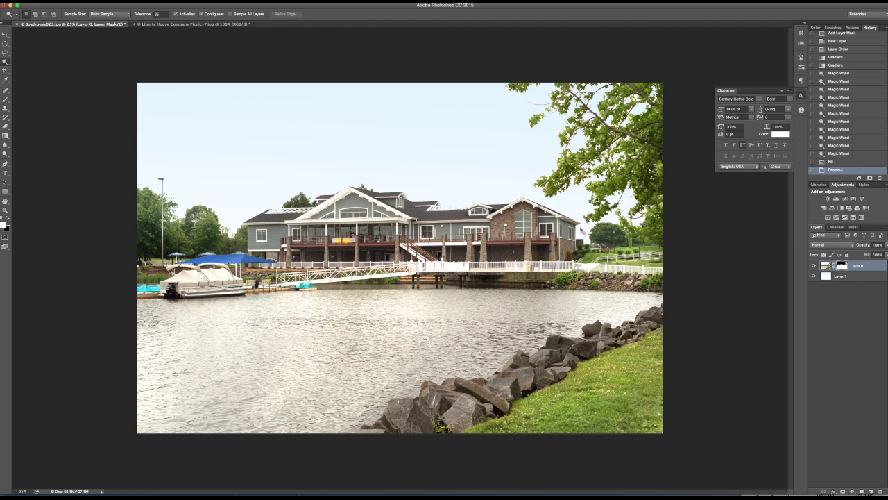
Select the remaining patches across the tree branches on the boathouse layer's mask, fill them with white and clear the selection.
{"action": "left_click", "coordinate": [846, 269], "text": "alt"}
{"action": "left_click", "coordinate": [846, 268], "text": "alt"}
{"action": "left_click", "coordinate": [560, 104]}
{"action": "left_click", "coordinate": [556, 107], "text": "shift"}
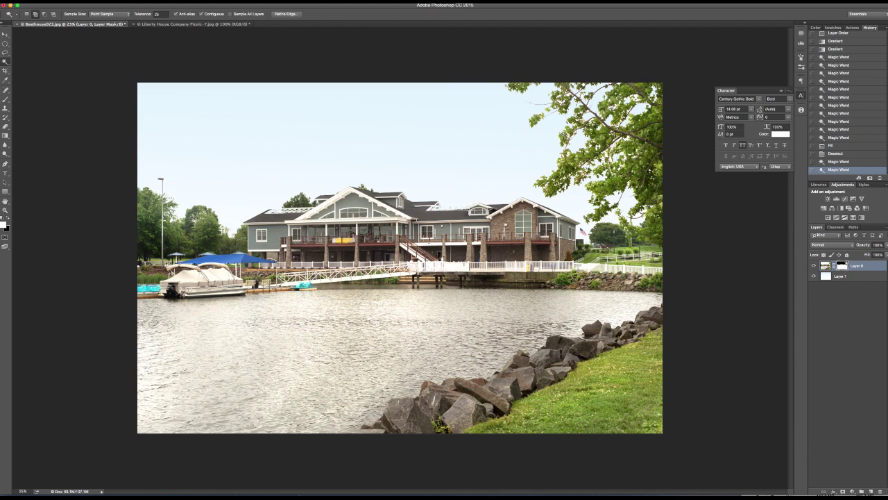
{"action": "left_click", "coordinate": [573, 139], "text": "shift"}
{"action": "left_click", "coordinate": [568, 160], "text": "shift"}
{"action": "left_click", "coordinate": [597, 153], "text": "shift"}
{"action": "left_click", "coordinate": [618, 111], "text": "shift"}
{"action": "left_click", "coordinate": [636, 101], "text": "shift"}
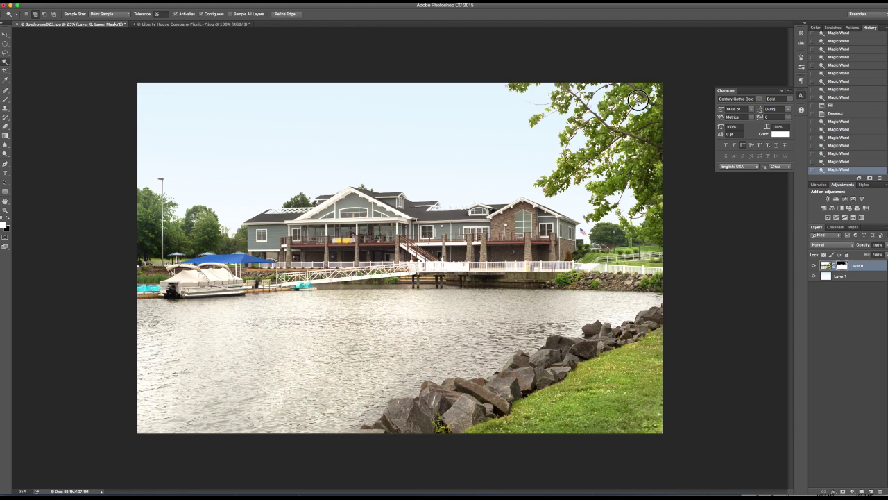
{"action": "left_click", "coordinate": [637, 100], "text": "shift"}
{"action": "left_click", "coordinate": [636, 98], "text": "shift"}
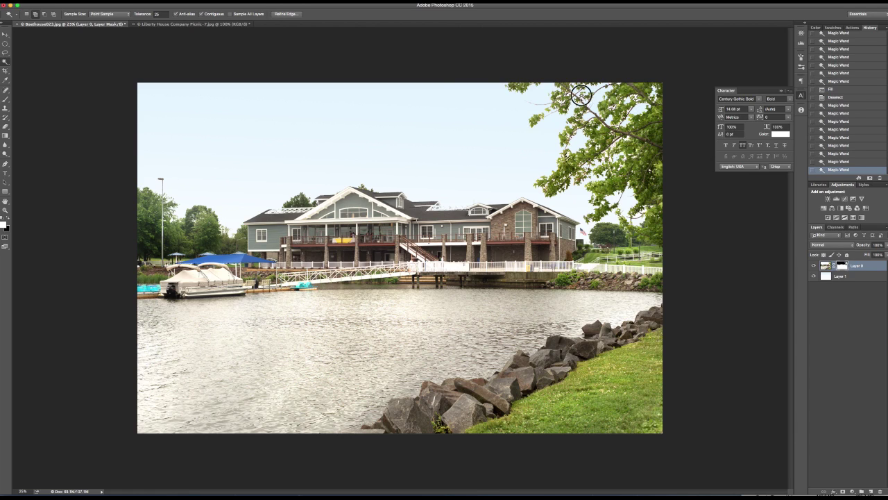
{"action": "left_click", "coordinate": [583, 97], "text": "shift"}
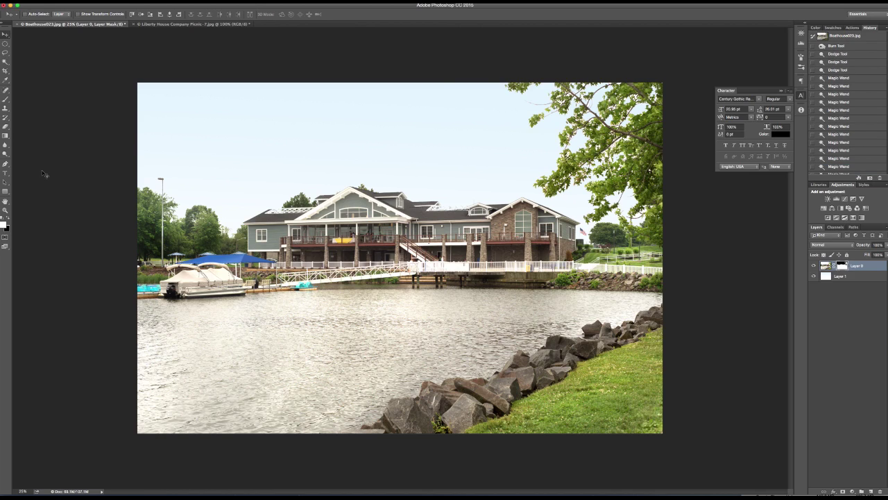
{"action": "key", "text": "alt+BackSpace"}
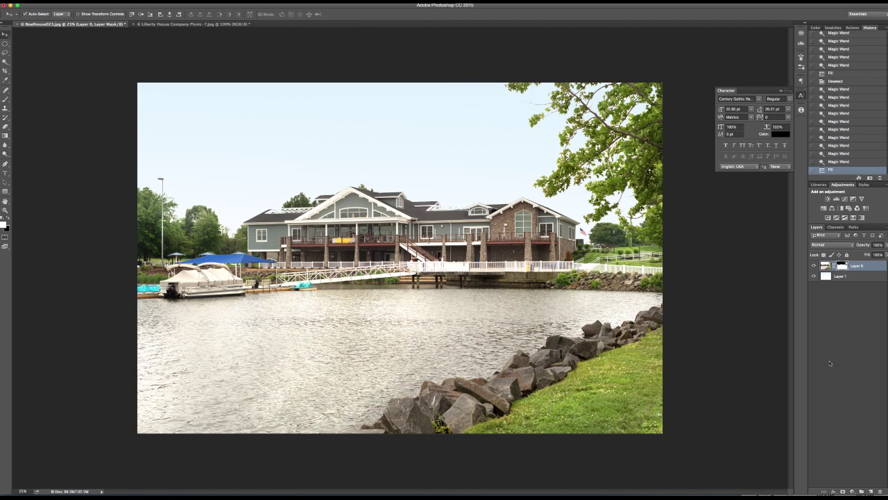
{"action": "left_click", "coordinate": [825, 266]}
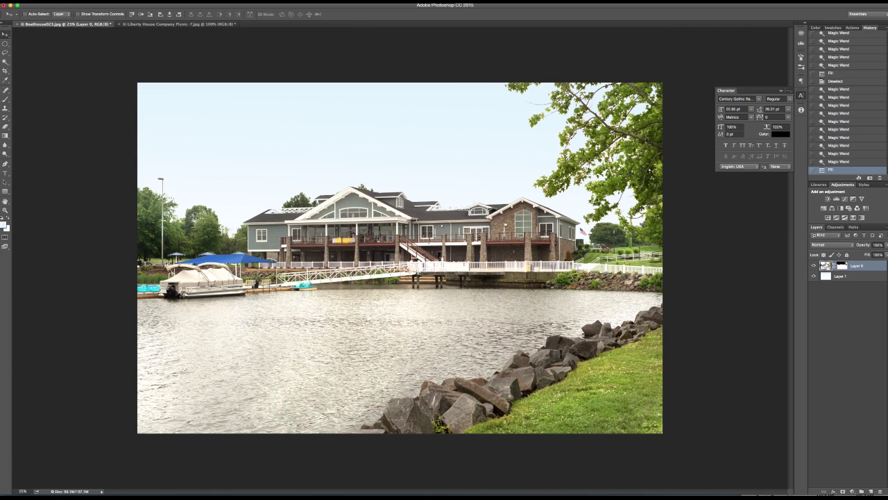
{"action": "key", "text": "ctrl+d"}
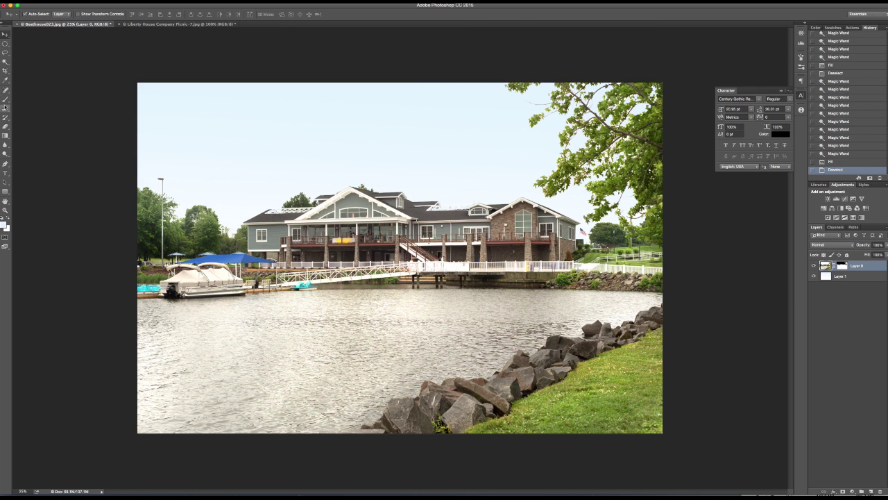
Darken the shadows of the boathouse, its roof, deck and the walkway area with the Burn tool set to Shadows.
{"action": "key", "text": "ctrl+minus"}
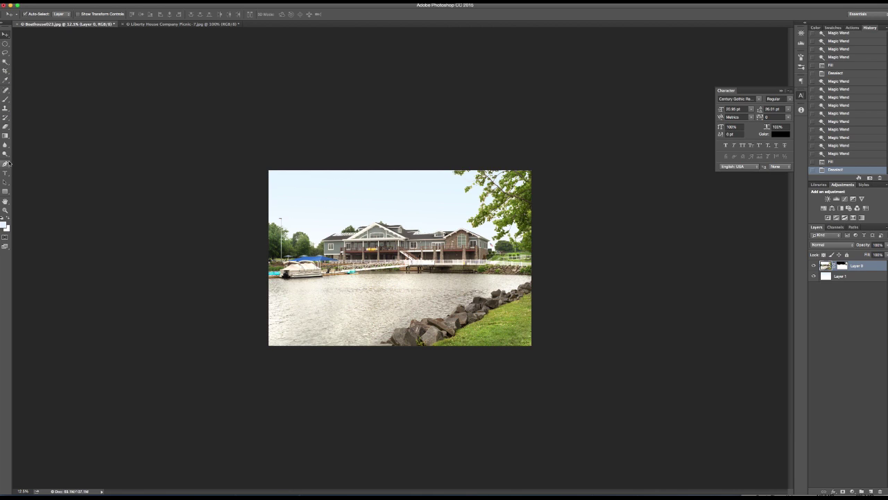
{"action": "left_click", "coordinate": [5, 154]}
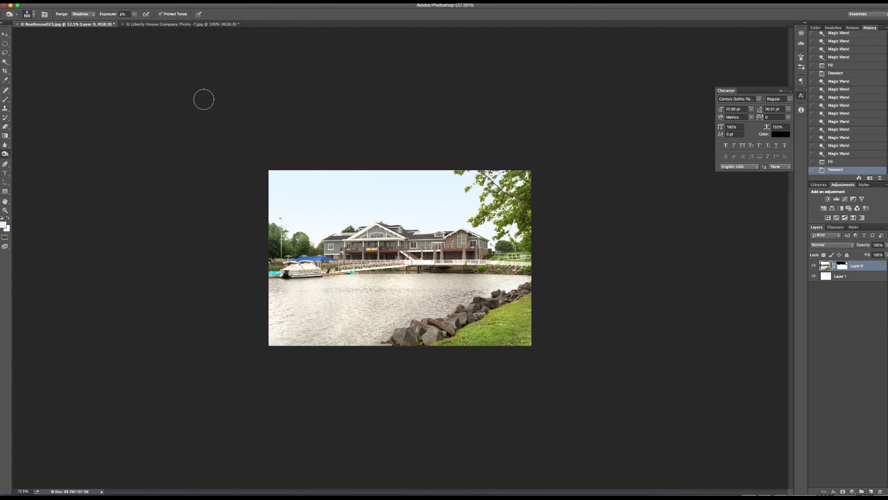
{"action": "left_click_drag", "start_coordinate": [360, 225], "coordinate": [316, 254]}
{"action": "left_click", "coordinate": [326, 246]}
{"action": "left_click", "coordinate": [409, 238]}
{"action": "left_click", "coordinate": [403, 230]}
{"action": "left_click", "coordinate": [427, 234]}
{"action": "left_click", "coordinate": [486, 245]}
{"action": "left_click", "coordinate": [343, 238]}
{"action": "left_click", "coordinate": [415, 263]}
{"action": "left_click", "coordinate": [398, 254]}
{"action": "left_click", "coordinate": [430, 254]}
Brighten the highlights of the boathouse, shoreline rocks, grass and trees using the Dodge tool with the Highlights range at 11% exposure.
{"action": "left_click_drag", "start_coordinate": [5, 154], "coordinate": [31, 148]}
{"action": "left_click", "coordinate": [399, 225]}
{"action": "left_click", "coordinate": [469, 237]}
{"action": "left_click", "coordinate": [466, 272]}
{"action": "left_click_drag", "start_coordinate": [499, 241], "coordinate": [479, 287]}
{"action": "mouse_move", "coordinate": [516, 256]}
{"action": "left_mouse_down"}
{"action": "mouse_move", "coordinate": [526, 319]}
{"action": "mouse_move", "coordinate": [415, 355]}
{"action": "left_mouse_up"}
{"action": "mouse_move", "coordinate": [536, 342]}
{"action": "left_mouse_down"}
{"action": "mouse_move", "coordinate": [450, 373]}
{"action": "mouse_move", "coordinate": [431, 364]}
{"action": "left_mouse_up"}
{"action": "mouse_move", "coordinate": [537, 361]}
{"action": "left_mouse_down"}
{"action": "mouse_move", "coordinate": [401, 360]}
{"action": "mouse_move", "coordinate": [443, 314]}
{"action": "left_mouse_up"}
{"action": "mouse_move", "coordinate": [433, 353]}
{"action": "left_mouse_down"}
{"action": "mouse_move", "coordinate": [469, 307]}
{"action": "mouse_move", "coordinate": [535, 284]}
{"action": "mouse_move", "coordinate": [498, 306]}
{"action": "left_mouse_up"}
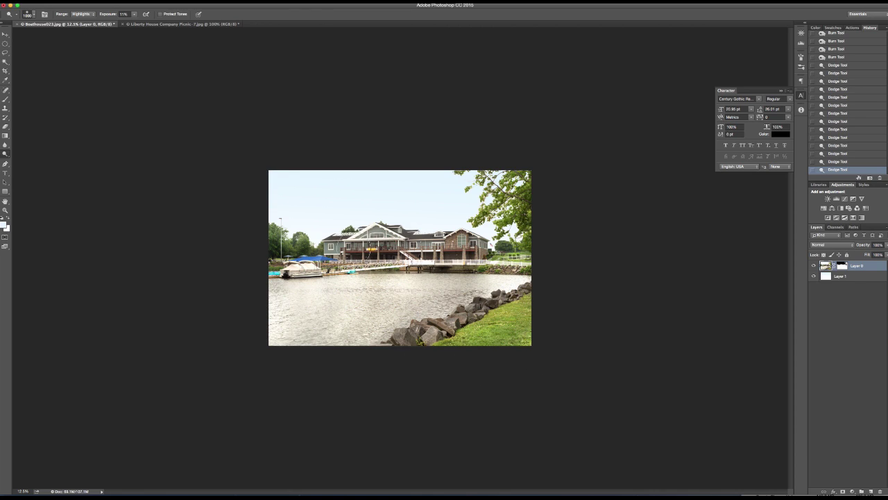
{"action": "mouse_move", "coordinate": [539, 275]}
{"action": "left_mouse_down"}
{"action": "mouse_move", "coordinate": [493, 188]}
{"action": "mouse_move", "coordinate": [542, 242]}
{"action": "left_mouse_up"}
{"action": "left_click_drag", "start_coordinate": [297, 247], "coordinate": [284, 254]}
{"action": "left_click", "coordinate": [5, 34]}
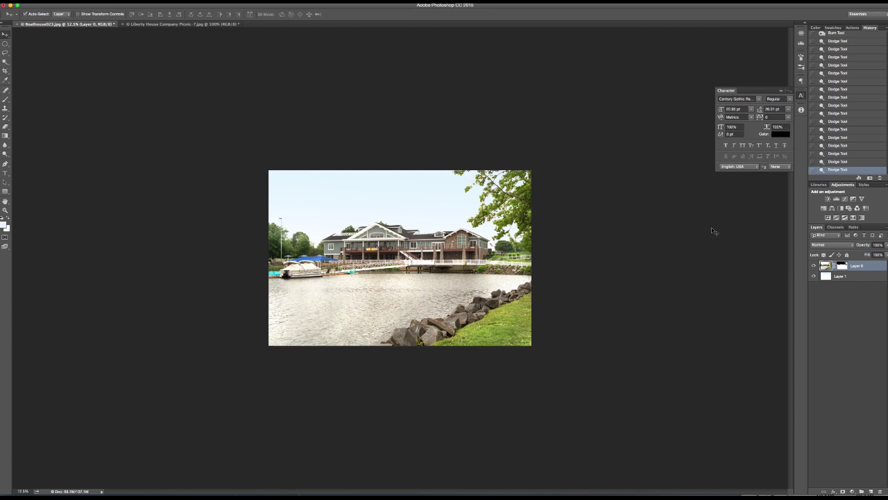
Colorize the sky gradient layer with Hue/Saturation and strengthen its blue by adjusting saturation and lightness.
{"action": "left_click", "coordinate": [837, 276]}
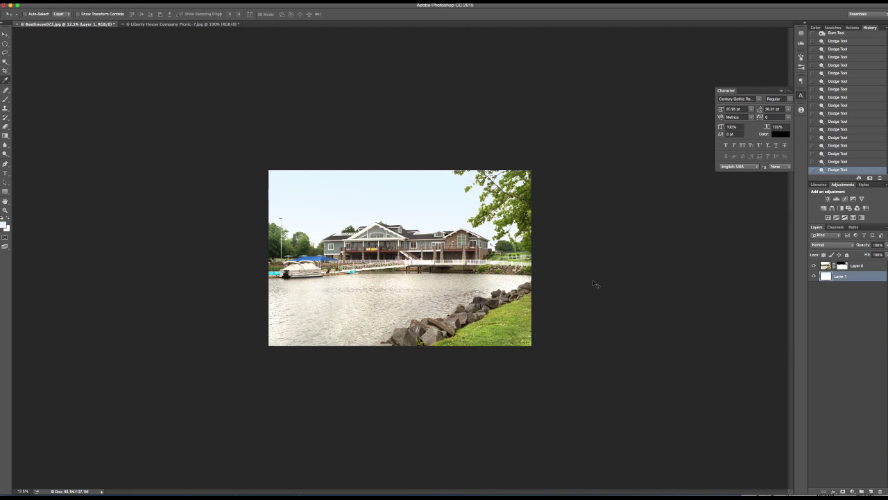
{"action": "key", "text": "ctrl+u"}
{"action": "left_click_drag", "start_coordinate": [699, 284], "coordinate": [719, 283]}
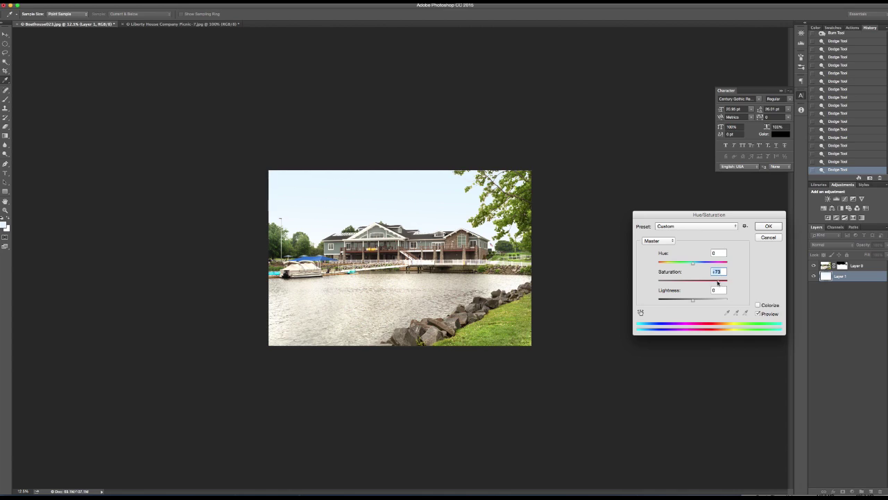
{"action": "left_click", "coordinate": [758, 305]}
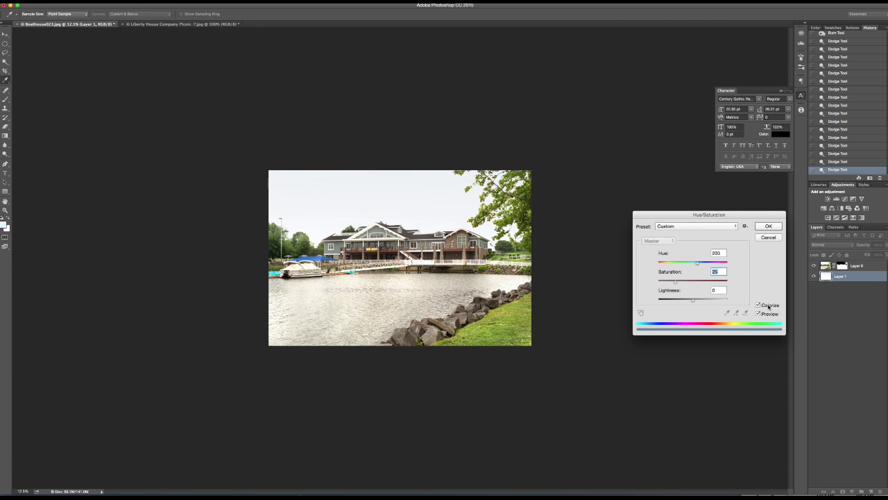
{"action": "left_click_drag", "start_coordinate": [675, 281], "coordinate": [692, 300]}
{"action": "left_click_drag", "start_coordinate": [692, 302], "coordinate": [692, 301]}
{"action": "left_click", "coordinate": [767, 225]}
{"action": "key", "text": "v"}
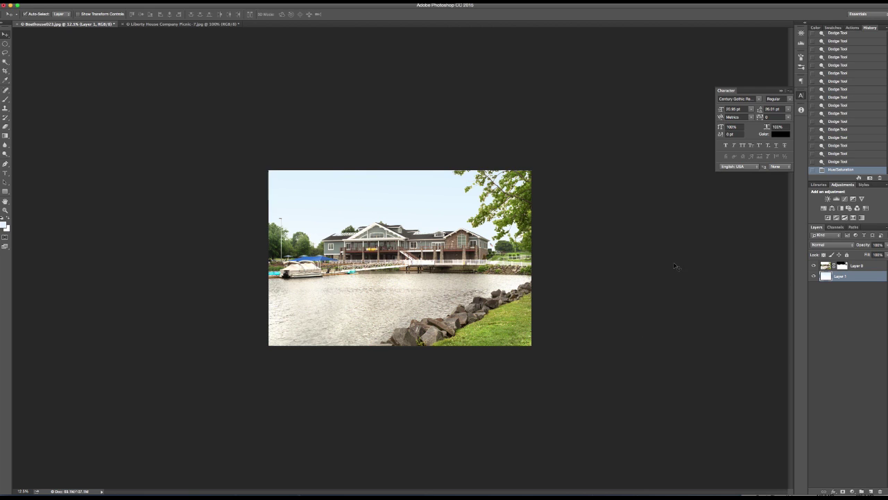
{"action": "left_click", "coordinate": [680, 263]}
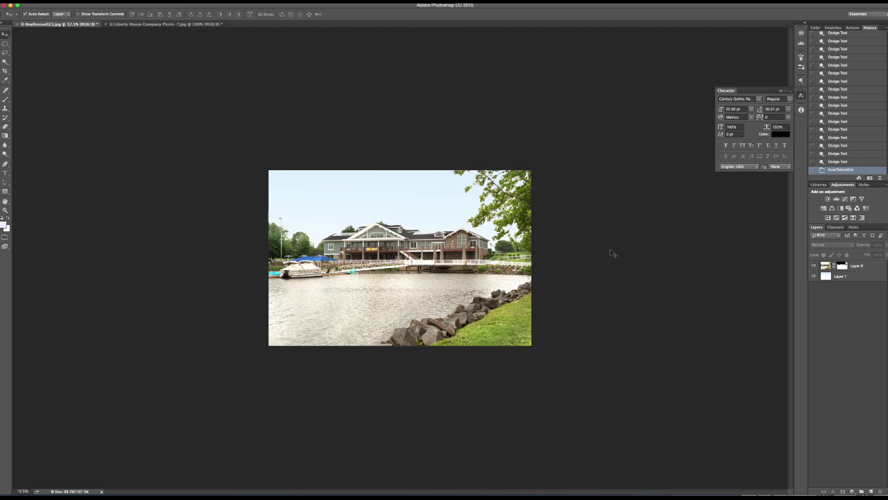
Show the Blurred layer in the Liberty House Company Picnic document for viewing and return to the boathouse photo.
{"action": "left_click", "coordinate": [139, 25]}
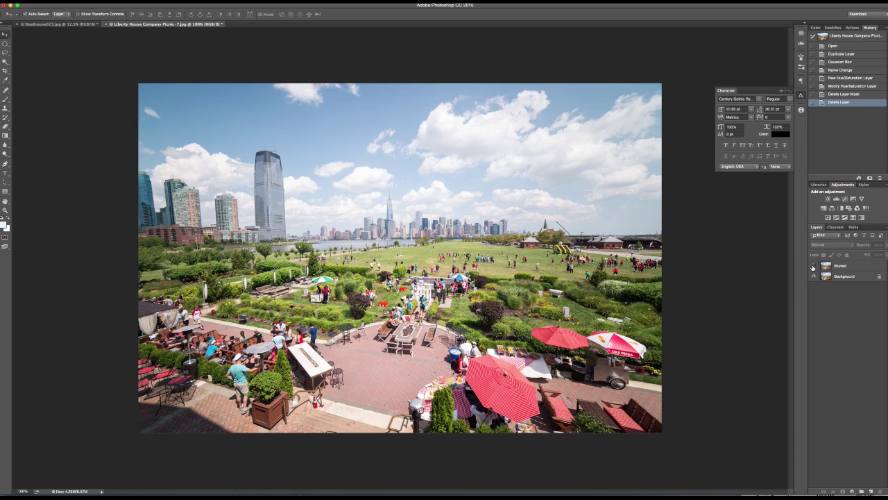
{"action": "left_click", "coordinate": [813, 266]}
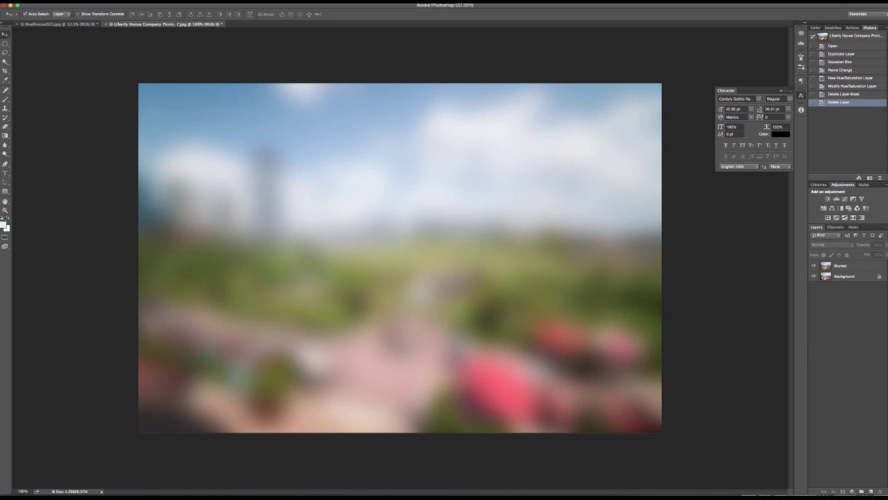
{"action": "left_click", "coordinate": [48, 25]}
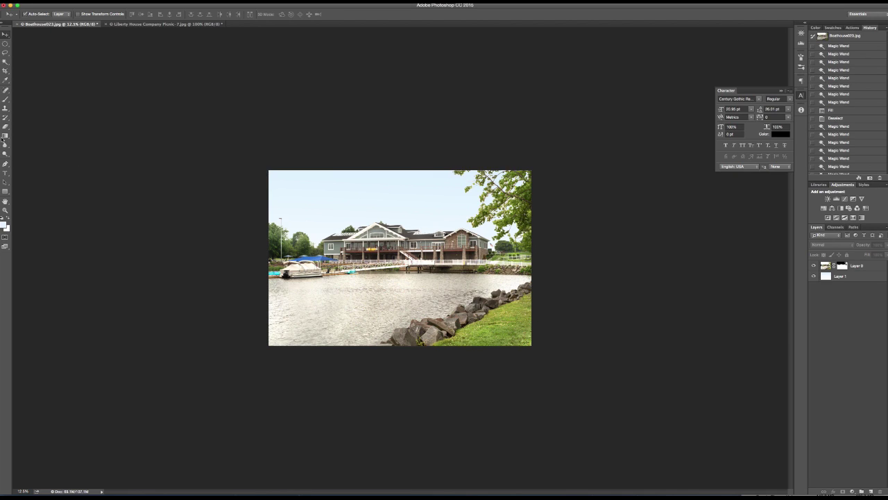
Select the sky gradient layer and choose the black-to-white preset for the Gradient tool.
{"action": "left_click", "coordinate": [836, 278]}
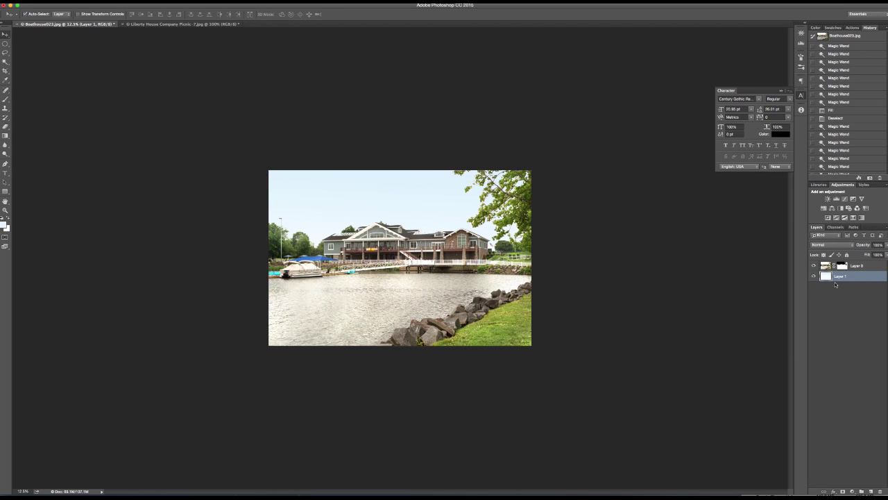
{"action": "left_click", "coordinate": [6, 136]}
{"action": "left_click", "coordinate": [49, 14]}
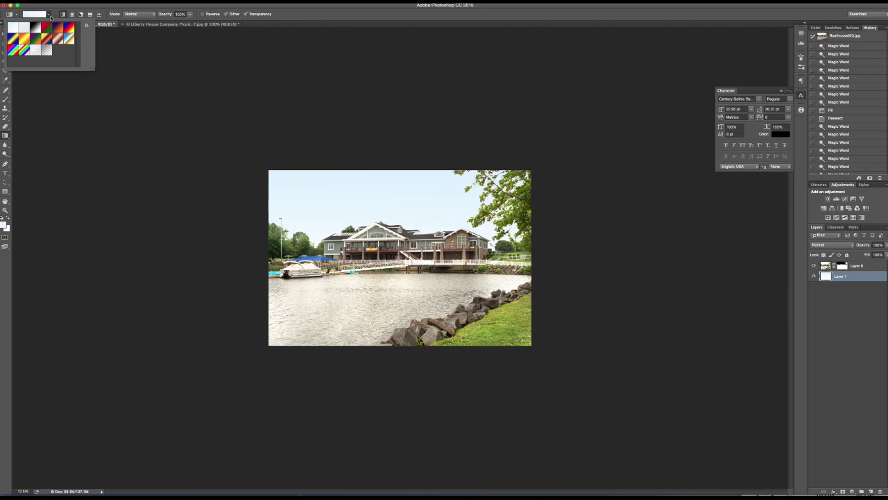
{"action": "left_click", "coordinate": [35, 28]}
{"action": "left_click", "coordinate": [50, 14]}
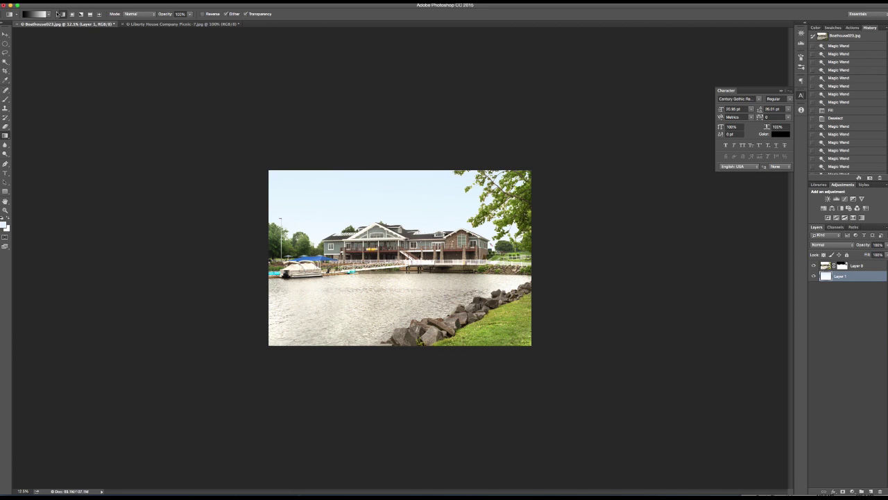
Try a vertical Linear Burn gradient from the sky's upper edge to the waterline, and undo it.
{"action": "left_click", "coordinate": [148, 15]}
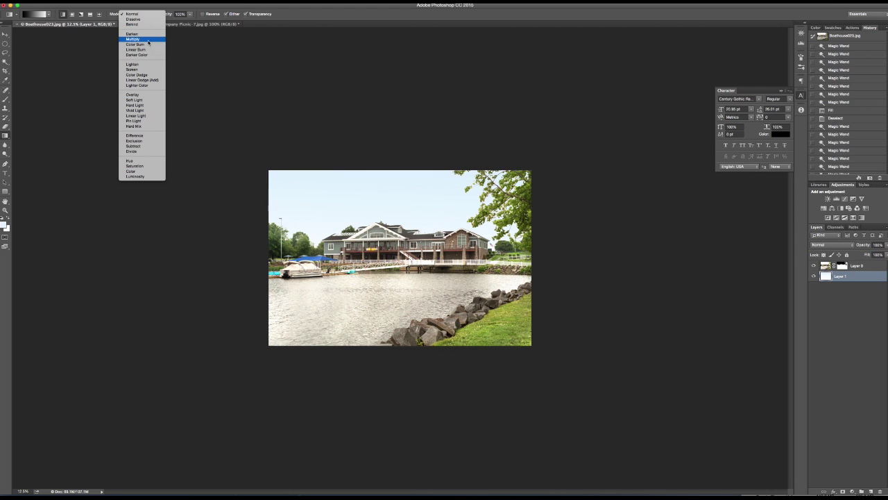
{"action": "left_click", "coordinate": [136, 49]}
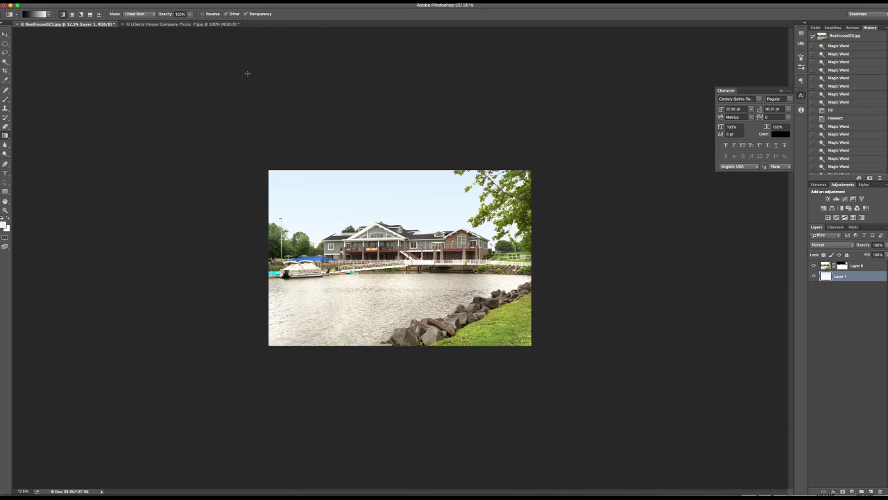
{"action": "left_click_drag", "start_coordinate": [347, 167], "coordinate": [359, 269]}
{"action": "key", "text": "super+z"}
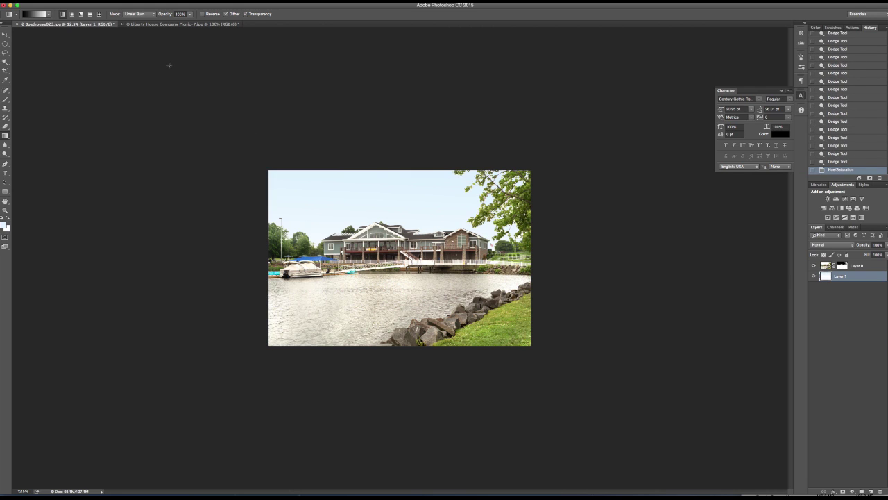
Deepen the sky's blue on the gradient layer with Color Burn gradients at about 15% opacity, one vertical and one diagonal from the upper-left corner.
{"action": "left_click", "coordinate": [152, 15]}
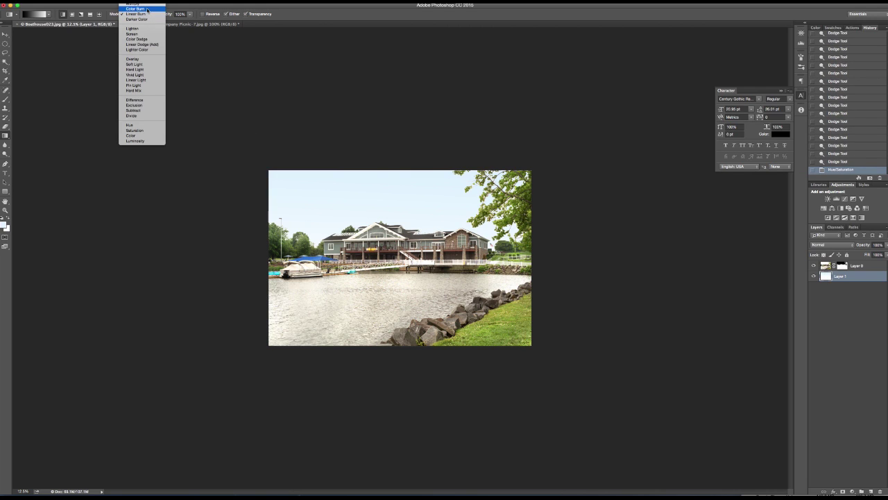
{"action": "left_click", "coordinate": [143, 10]}
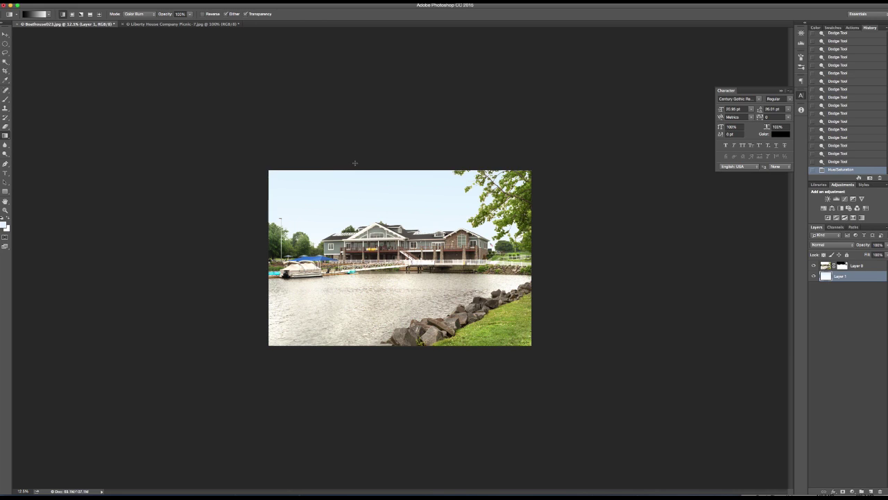
{"action": "left_click_drag", "start_coordinate": [165, 14], "coordinate": [142, 15]}
{"action": "left_click_drag", "start_coordinate": [358, 174], "coordinate": [358, 221]}
{"action": "left_click_drag", "start_coordinate": [271, 170], "coordinate": [407, 321]}
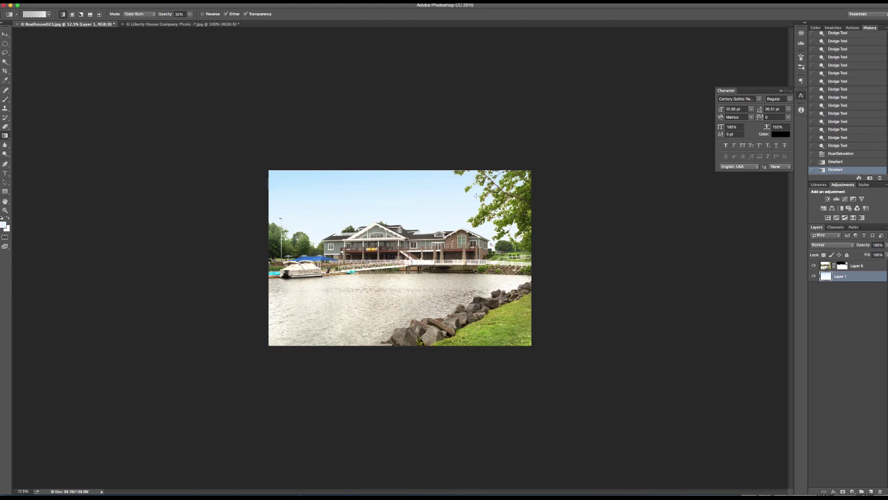
Inspect the deepened sky up close and compare it with the blurred sky in the Liberty House Company Picnic document.
{"action": "left_click", "coordinate": [4, 34]}
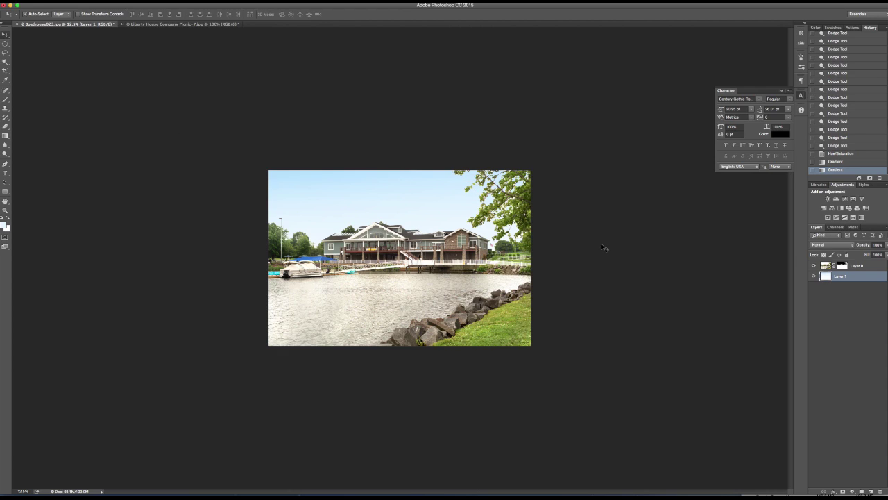
{"action": "key", "text": "super+plus"}
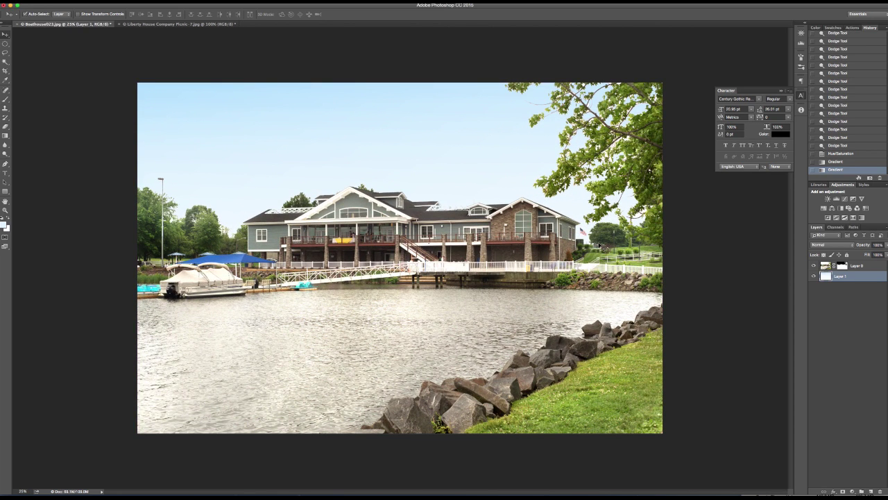
{"action": "key", "text": "super+minus"}
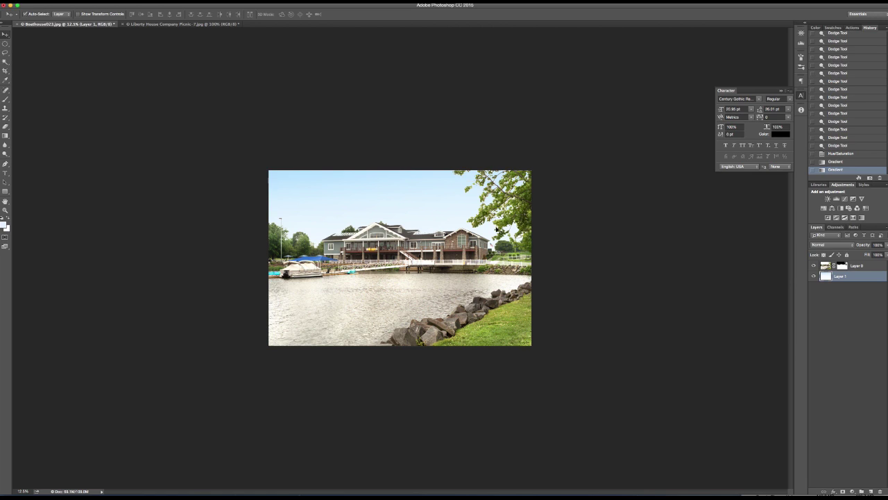
{"action": "left_click", "coordinate": [171, 25]}
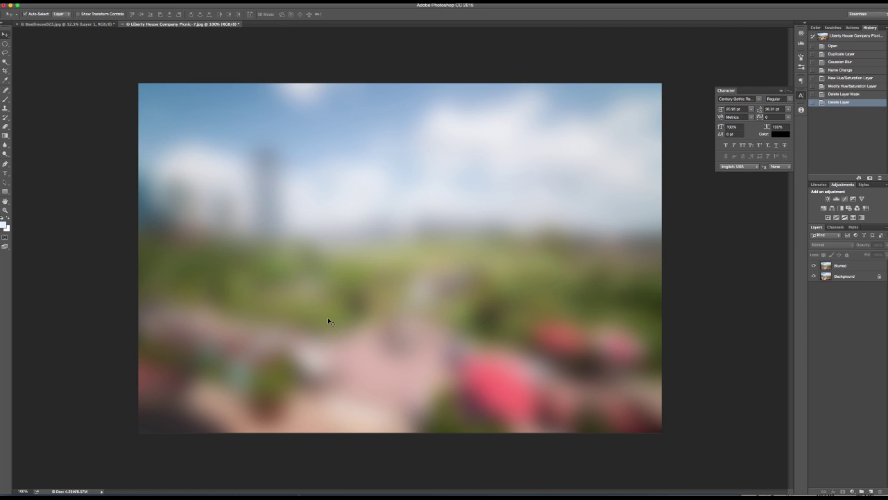
{"action": "left_click", "coordinate": [85, 25]}
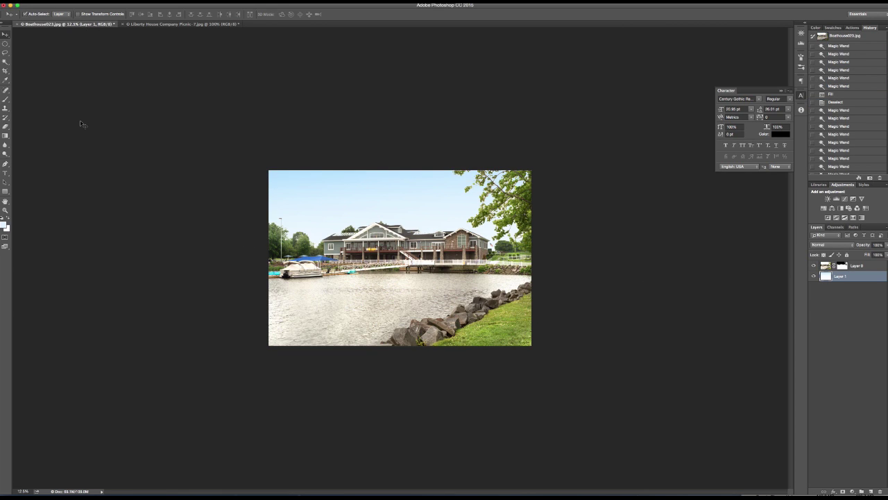
{"action": "key", "text": "super+equal"}
{"action": "key", "text": "super+equal"}
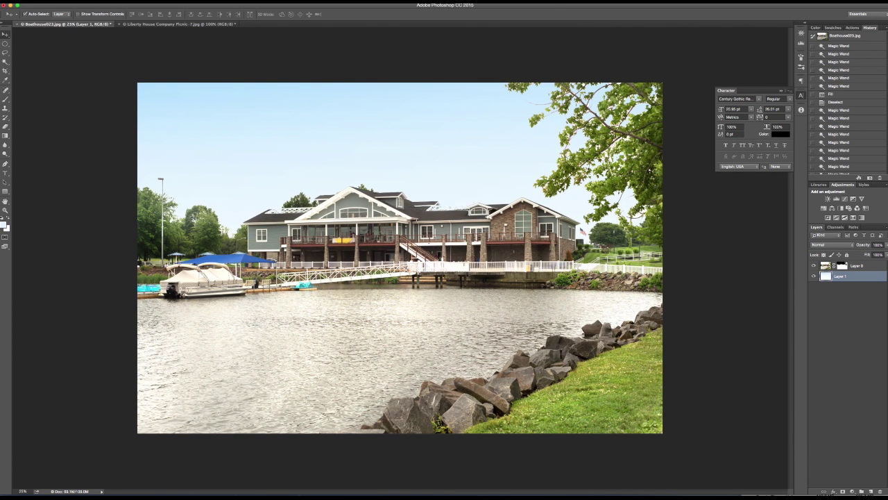
Add a new layer above the boathouse photo layer and set up a brush with reduced opacity.
{"action": "left_click", "coordinate": [4, 100]}
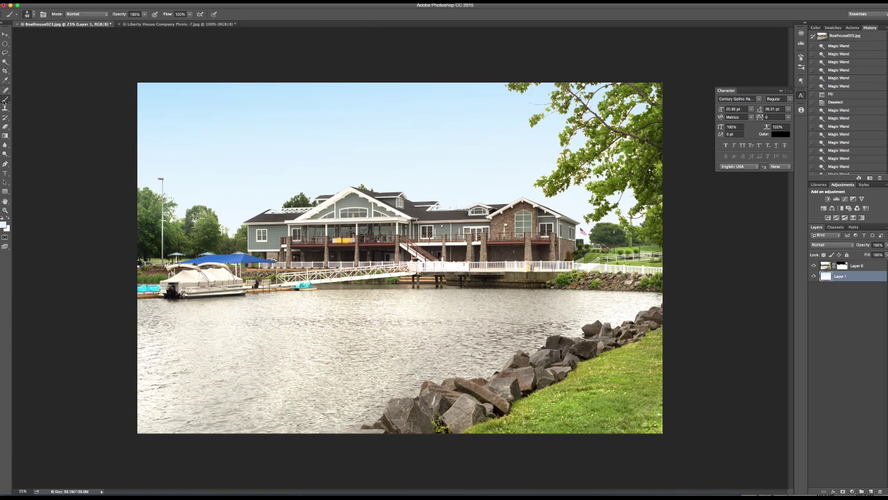
{"action": "left_click", "coordinate": [858, 267]}
{"action": "left_click", "coordinate": [871, 491]}
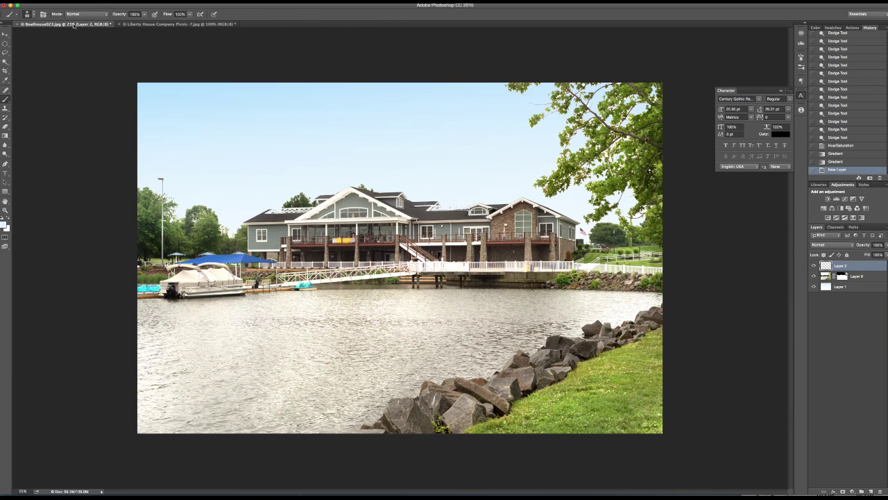
{"action": "left_click_drag", "start_coordinate": [118, 15], "coordinate": [94, 17]}
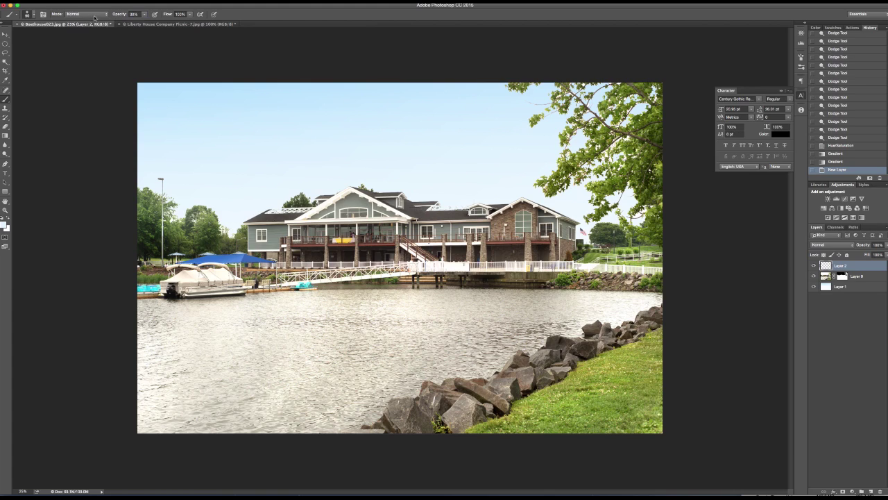
{"action": "left_click", "coordinate": [32, 15]}
{"action": "left_click", "coordinate": [38, 52]}
{"action": "left_click", "coordinate": [52, 34]}
{"action": "left_click", "coordinate": [270, 13]}
Set the foreground color to a warm, fairly saturated yellow.
{"action": "left_click", "coordinate": [3, 222]}
{"action": "left_click", "coordinate": [169, 93]}
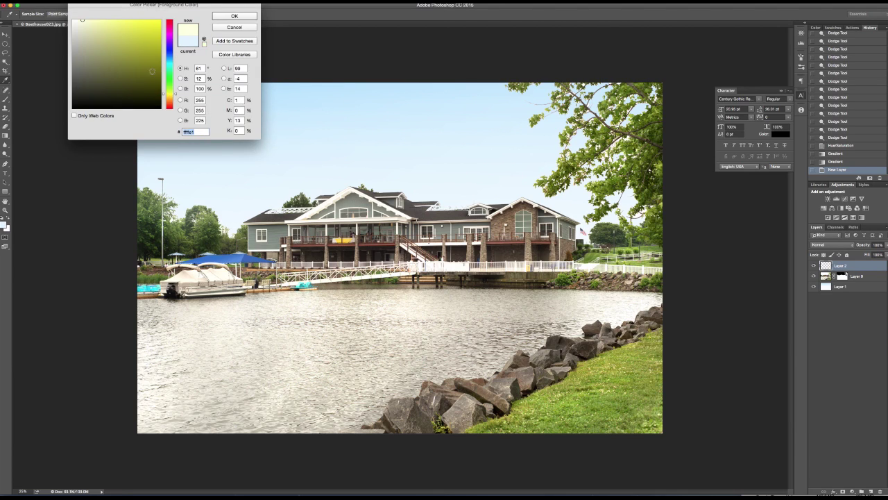
{"action": "left_click_drag", "start_coordinate": [137, 26], "coordinate": [118, 23]}
{"action": "left_click_drag", "start_coordinate": [173, 91], "coordinate": [173, 95]}
{"action": "left_click", "coordinate": [174, 95]}
{"action": "left_click_drag", "start_coordinate": [133, 28], "coordinate": [135, 19]}
{"action": "left_click_drag", "start_coordinate": [176, 96], "coordinate": [176, 97]}
{"action": "mouse_move", "coordinate": [131, 29]}
{"action": "left_mouse_down"}
{"action": "mouse_move", "coordinate": [143, 13]}
{"action": "mouse_move", "coordinate": [136, 17]}
{"action": "left_mouse_up"}
{"action": "left_click", "coordinate": [234, 16]}
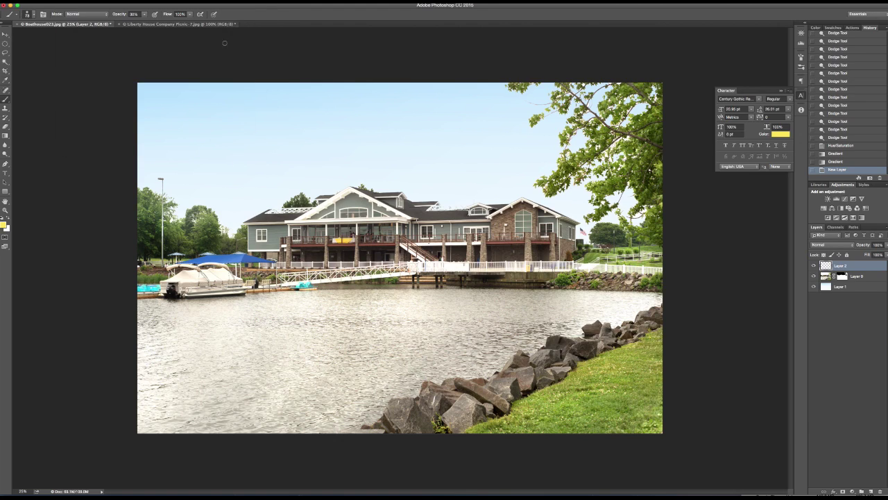
Enlarge the brush and paint a yellow glow over the trees and horizon between the lamp post and the boathouse.
{"action": "key", "text": "bracketright"}
{"action": "key", "text": "bracketright"}
{"action": "key", "text": "bracketright"}
{"action": "key", "text": "bracketright"}
{"action": "key", "text": "bracketright"}
{"action": "key", "text": "bracketright"}
{"action": "mouse_move", "coordinate": [156, 221]}
{"action": "left_mouse_down"}
{"action": "mouse_move", "coordinate": [159, 256]}
{"action": "mouse_move", "coordinate": [164, 234]}
{"action": "mouse_move", "coordinate": [179, 239]}
{"action": "mouse_move", "coordinate": [202, 222]}
{"action": "mouse_move", "coordinate": [216, 245]}
{"action": "mouse_move", "coordinate": [201, 225]}
{"action": "mouse_move", "coordinate": [212, 238]}
{"action": "mouse_move", "coordinate": [245, 236]}
{"action": "left_mouse_up"}
Compare Linear Burn and other blending modes for the yellow glow layer and set it to Color Burn.
{"action": "left_click", "coordinate": [836, 247]}
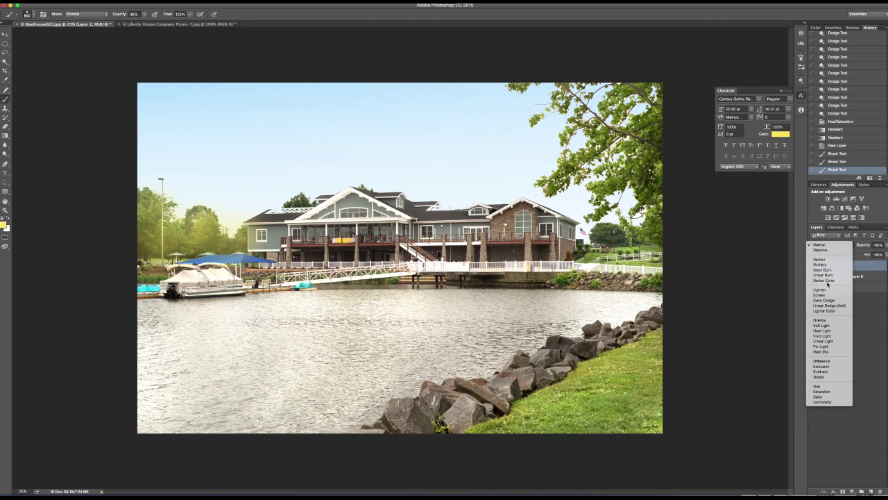
{"action": "left_click", "coordinate": [829, 275]}
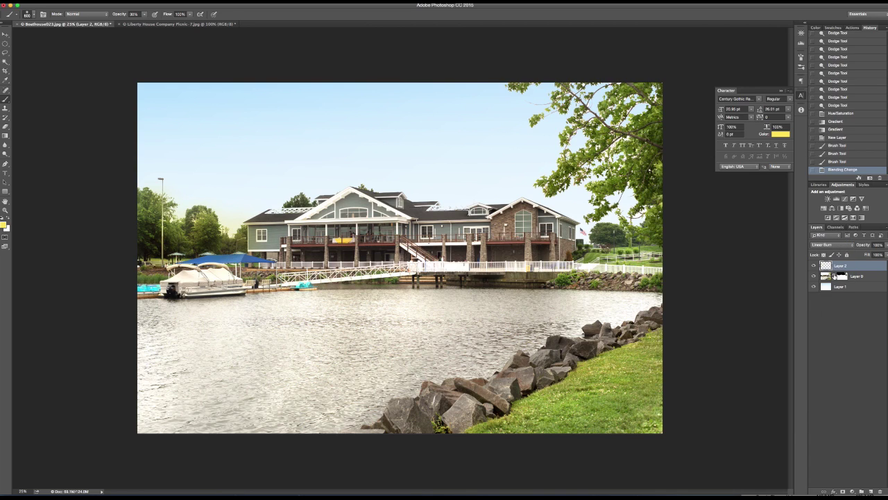
{"action": "left_click", "coordinate": [832, 244]}
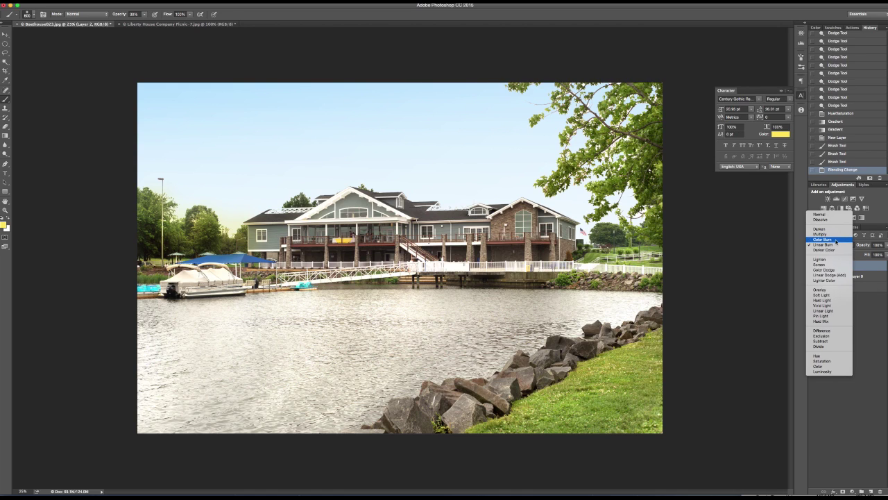
{"action": "left_click", "coordinate": [837, 240]}
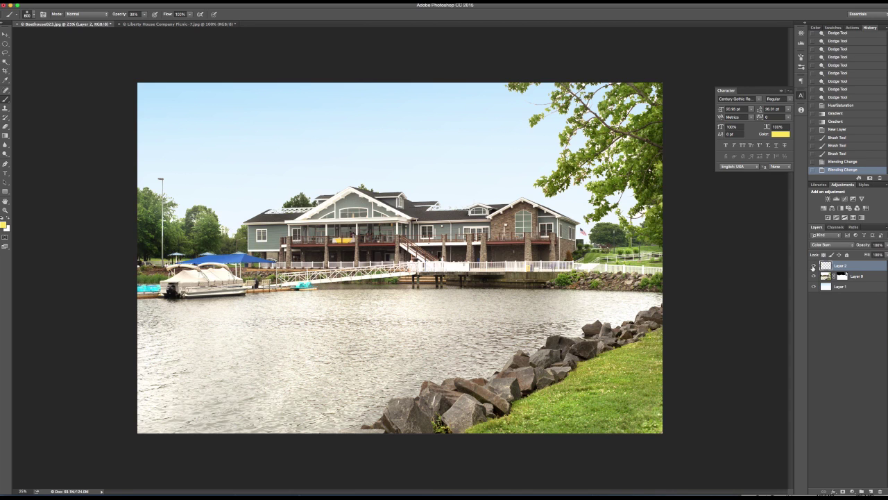
{"action": "key", "text": "super+minus"}
{"action": "left_click", "coordinate": [833, 244]}
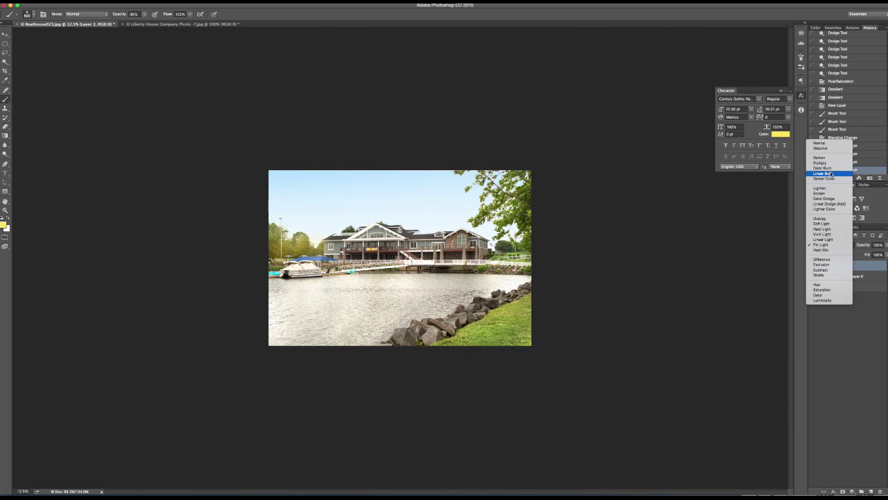
{"action": "left_click", "coordinate": [830, 168]}
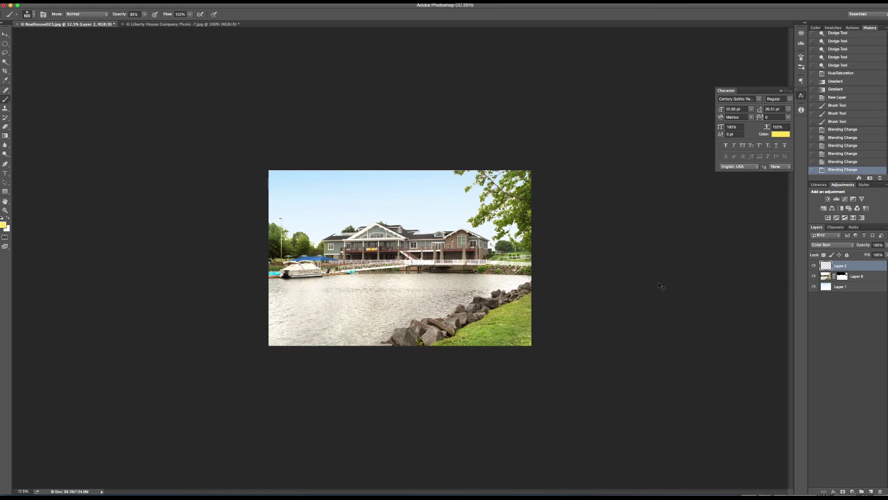
Reduce the yellow glow layer's saturation to about -35 with Hue/Saturation and toggle the layer's visibility to compare.
{"action": "key", "text": "super+u"}
{"action": "left_click_drag", "start_coordinate": [686, 281], "coordinate": [680, 281]}
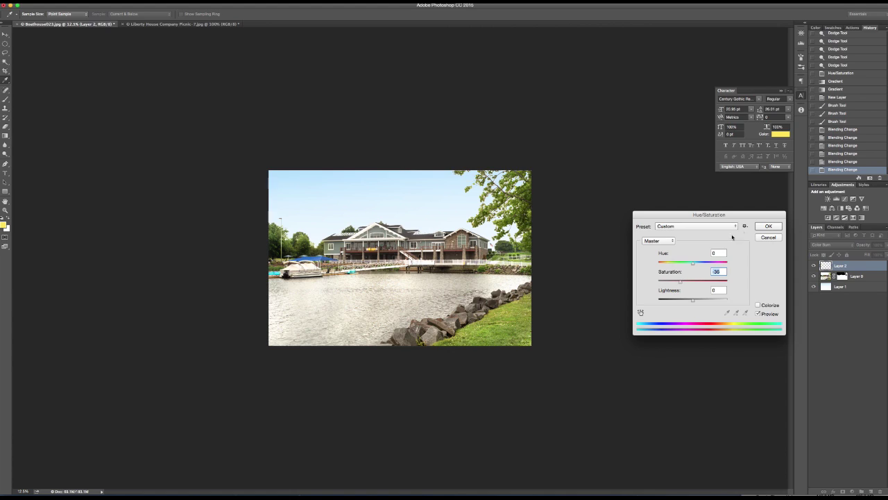
{"action": "left_click", "coordinate": [769, 229]}
{"action": "left_click", "coordinate": [814, 265]}
{"action": "left_click", "coordinate": [814, 266]}
{"action": "left_click", "coordinate": [814, 265]}
{"action": "left_click", "coordinate": [814, 265]}
Erase the yellow glow around the boathouse's left wall and roof edge with an enlarged eraser.
{"action": "left_click", "coordinate": [5, 127]}
{"action": "key", "text": "super+plus"}
{"action": "key", "text": "super+plus"}
{"action": "key", "text": "super+plus"}
{"action": "key", "text": "super+plus"}
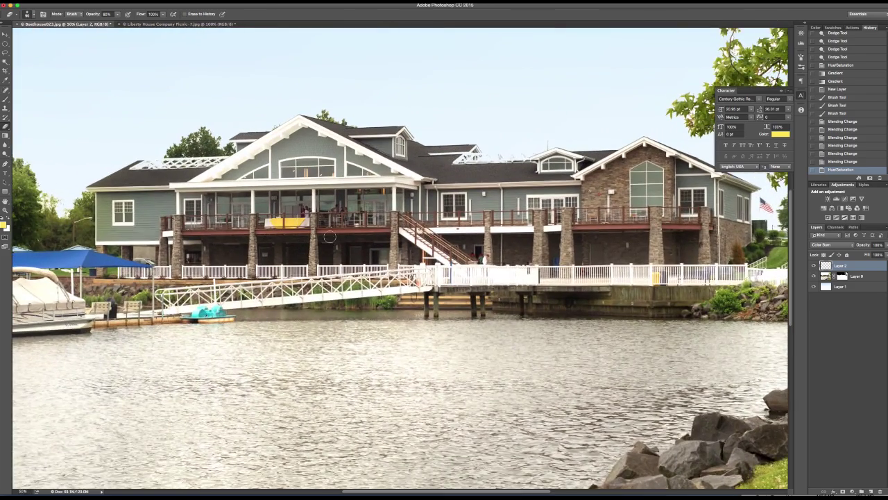
{"action": "left_click_drag", "start_coordinate": [99, 196], "coordinate": [281, 214]}
{"action": "scroll", "coordinate": [280, 214], "scroll_direction": "left", "scroll_amount": 3}
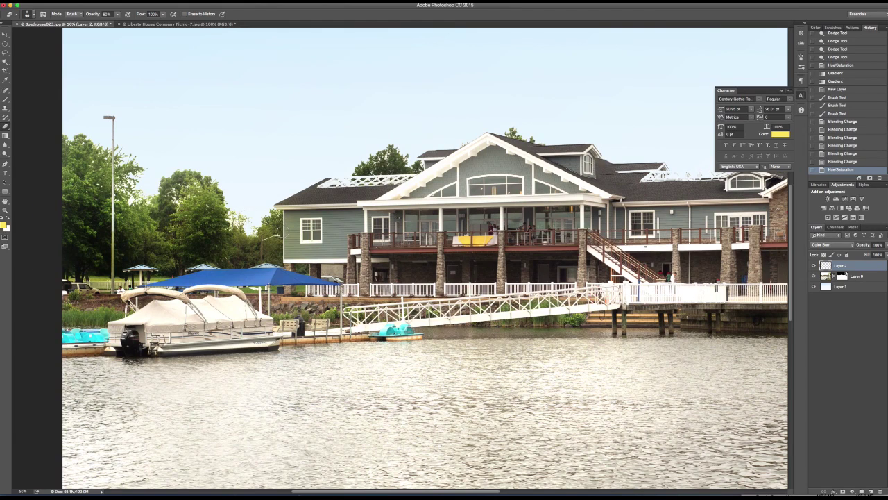
{"action": "key", "text": "bracketright"}
{"action": "key", "text": "bracketright"}
{"action": "key", "text": "bracketright"}
{"action": "key", "text": "bracketright"}
{"action": "key", "text": "bracketright"}
{"action": "left_click", "coordinate": [298, 225]}
{"action": "left_click", "coordinate": [300, 216]}
{"action": "left_click", "coordinate": [310, 189]}
{"action": "left_click", "coordinate": [305, 177]}
{"action": "left_click", "coordinate": [282, 200]}
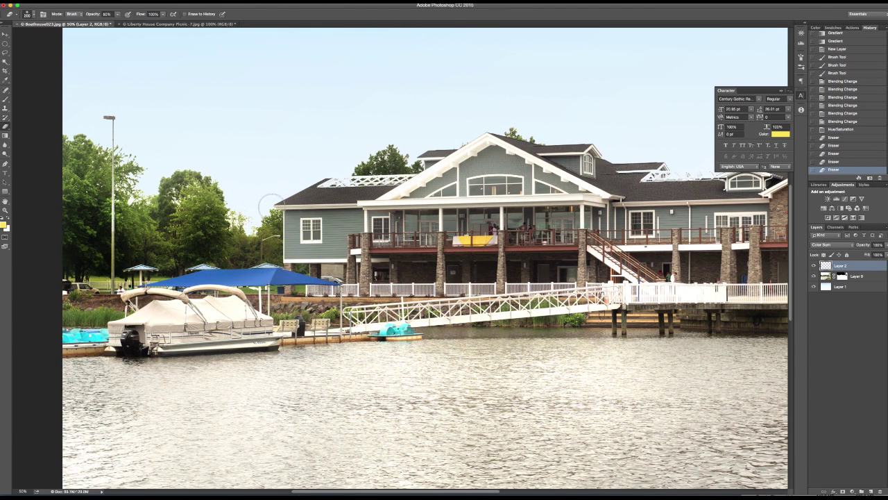
{"action": "left_click", "coordinate": [282, 202]}
{"action": "left_click", "coordinate": [286, 242]}
Erase the remaining excess yellow glow from the sky around the left trees and lamp post.
{"action": "left_click", "coordinate": [243, 195]}
{"action": "left_click", "coordinate": [245, 213]}
{"action": "left_click", "coordinate": [153, 158]}
{"action": "left_click", "coordinate": [131, 174]}
{"action": "left_click", "coordinate": [103, 128]}
{"action": "key", "text": "super+minus"}
{"action": "key", "text": "super+minus"}
{"action": "key", "text": "super+minus"}
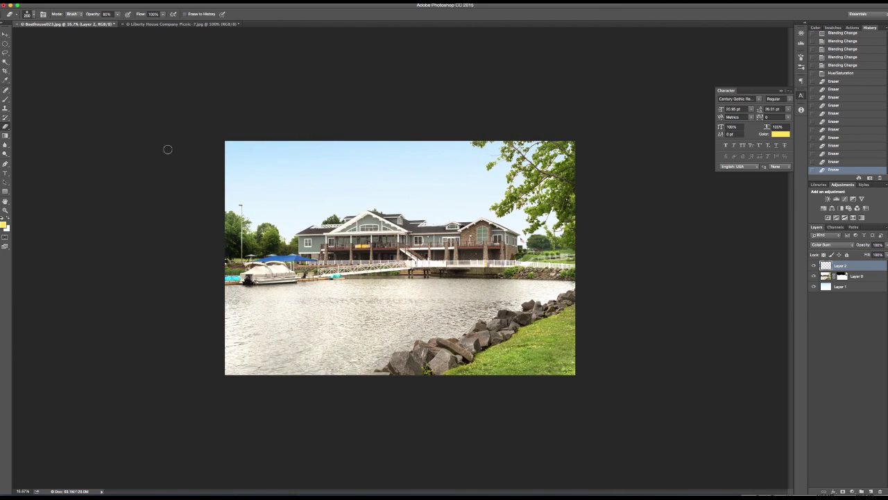
Reselect the yellow glow layer and save the edited photo's current state as a history snapshot.
{"action": "key", "text": "v"}
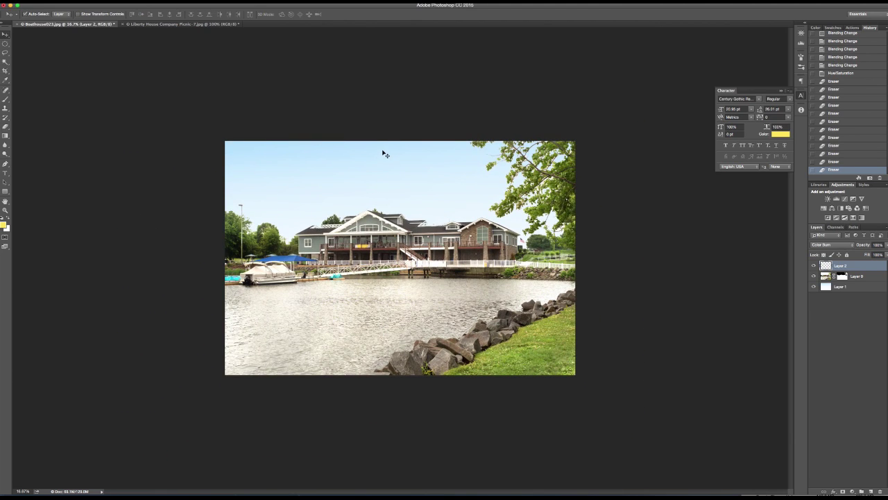
{"action": "left_click", "coordinate": [678, 267]}
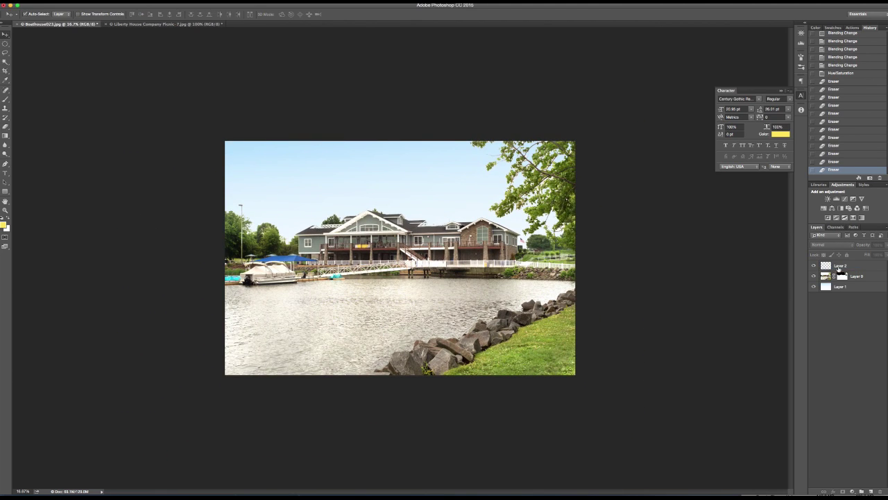
{"action": "left_click", "coordinate": [840, 268]}
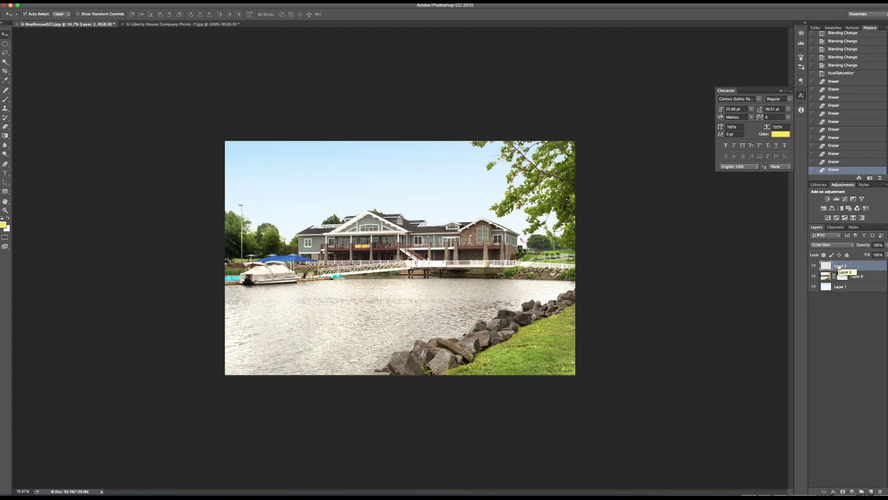
{"action": "left_click", "coordinate": [881, 237]}
{"action": "left_click", "coordinate": [850, 181]}
{"action": "scroll", "coordinate": [858, 130], "scroll_direction": "up", "scroll_amount": 5}
{"action": "scroll", "coordinate": [859, 130], "scroll_direction": "up", "scroll_amount": 5}
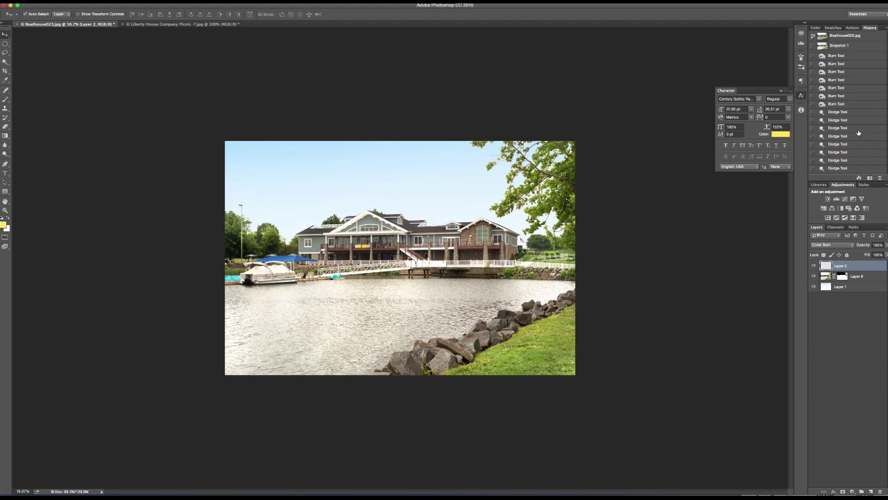
Compare the original boathouse photo with the edited snapshot by alternating between their history states, ending on the snapshot.
{"action": "left_click", "coordinate": [841, 36]}
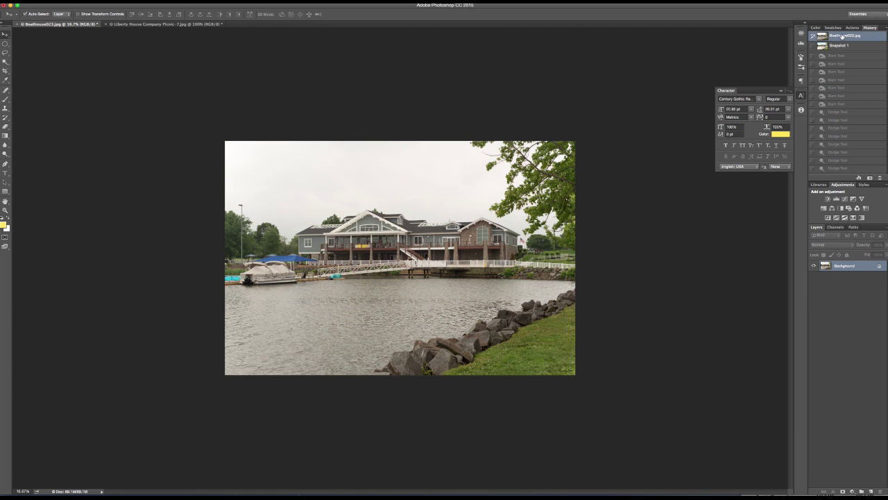
{"action": "key", "text": "super+equal"}
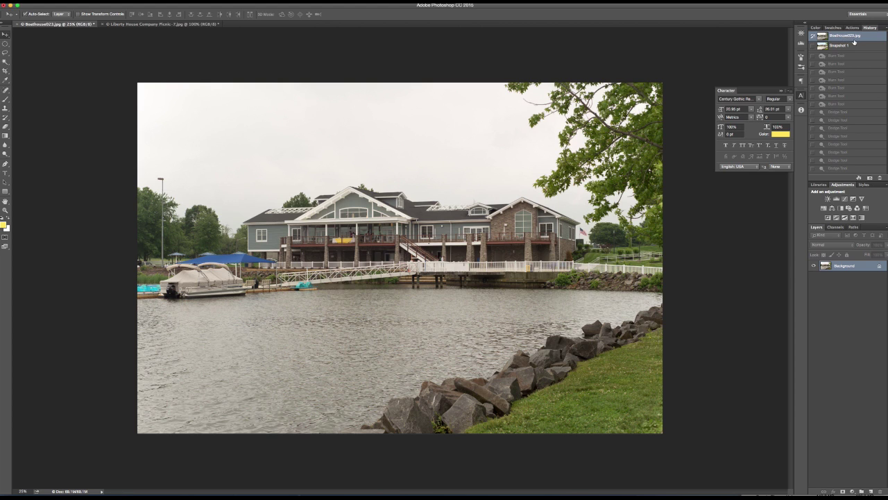
{"action": "left_click", "coordinate": [847, 46]}
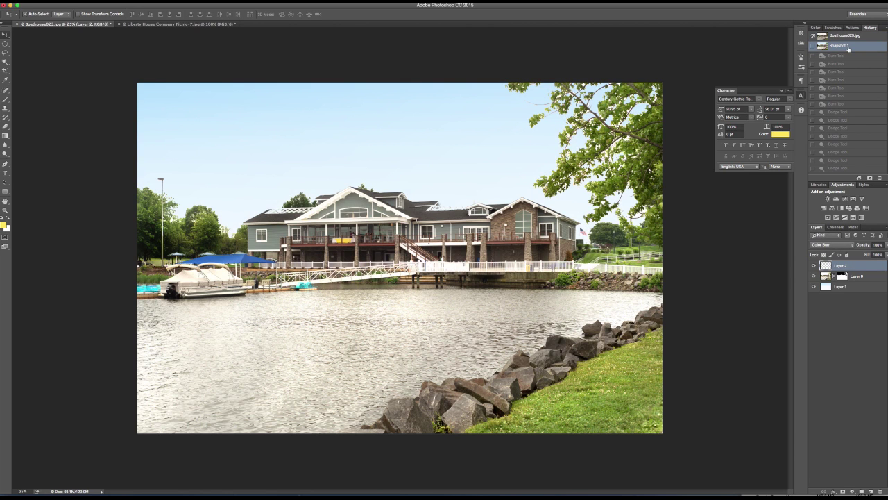
{"action": "left_click", "coordinate": [857, 37]}
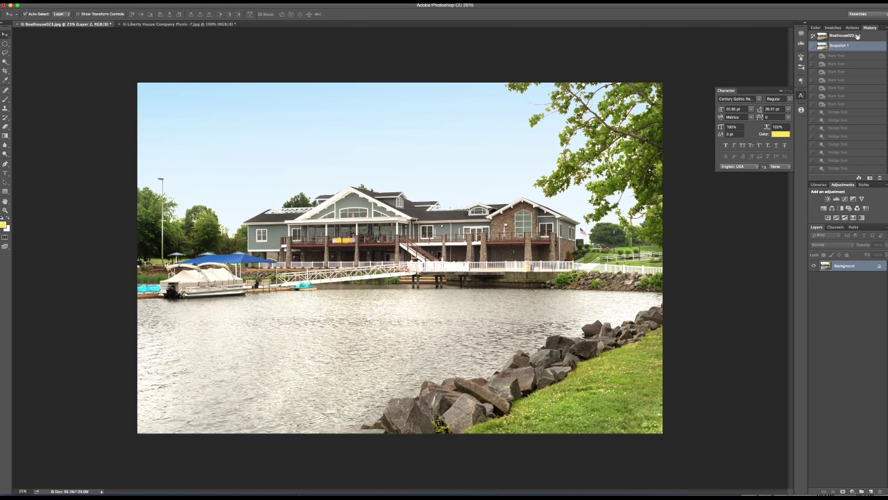
{"action": "left_click", "coordinate": [856, 44]}
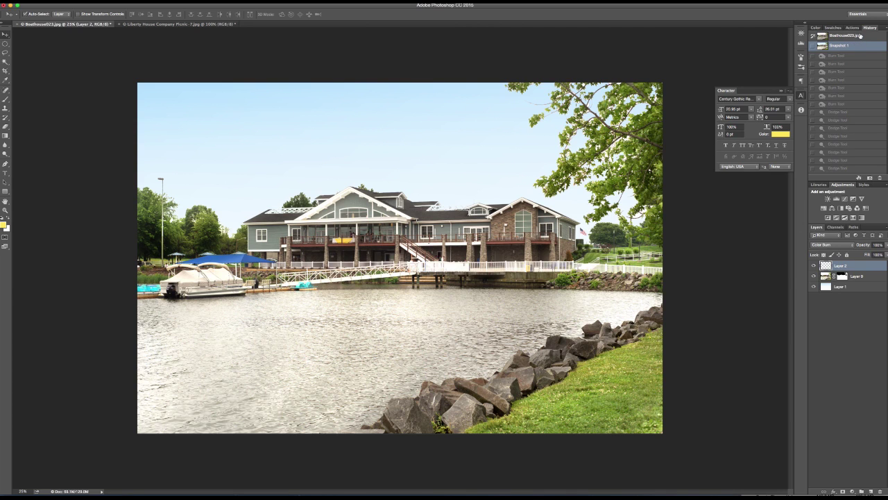
{"action": "left_click", "coordinate": [858, 36]}
{"action": "left_click", "coordinate": [855, 45]}
{"action": "left_click", "coordinate": [839, 37]}
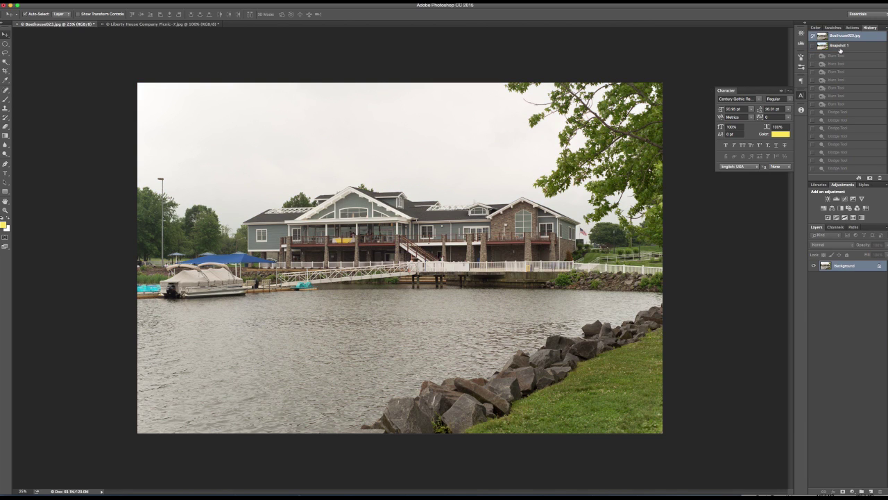
{"action": "left_click", "coordinate": [841, 49]}
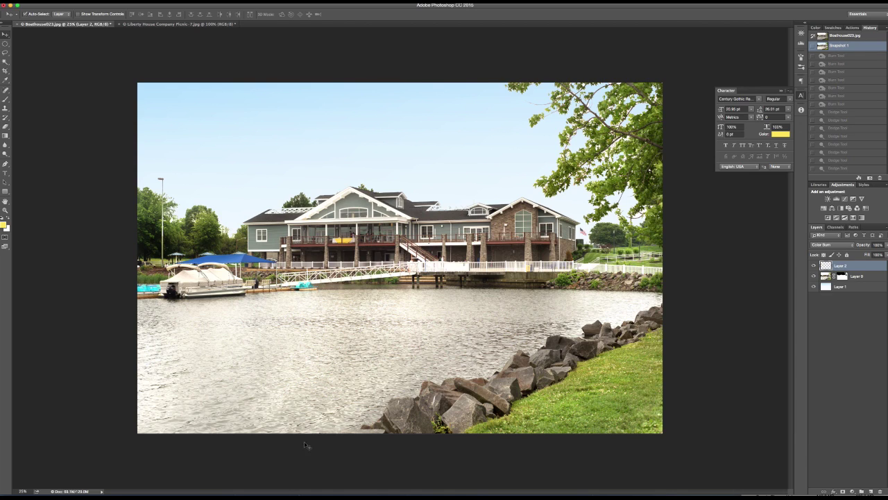
{"action": "mouse_move", "coordinate": [317, 490]}
{"action": "left_click", "coordinate": [355, 487]}
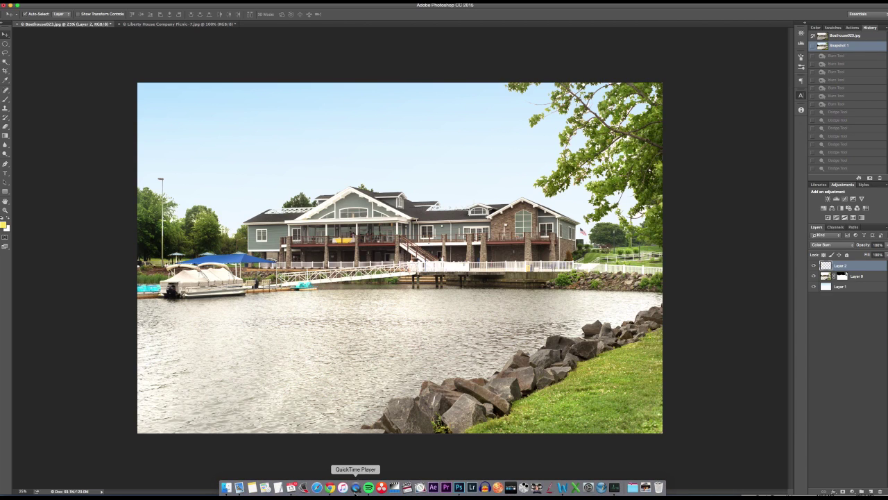